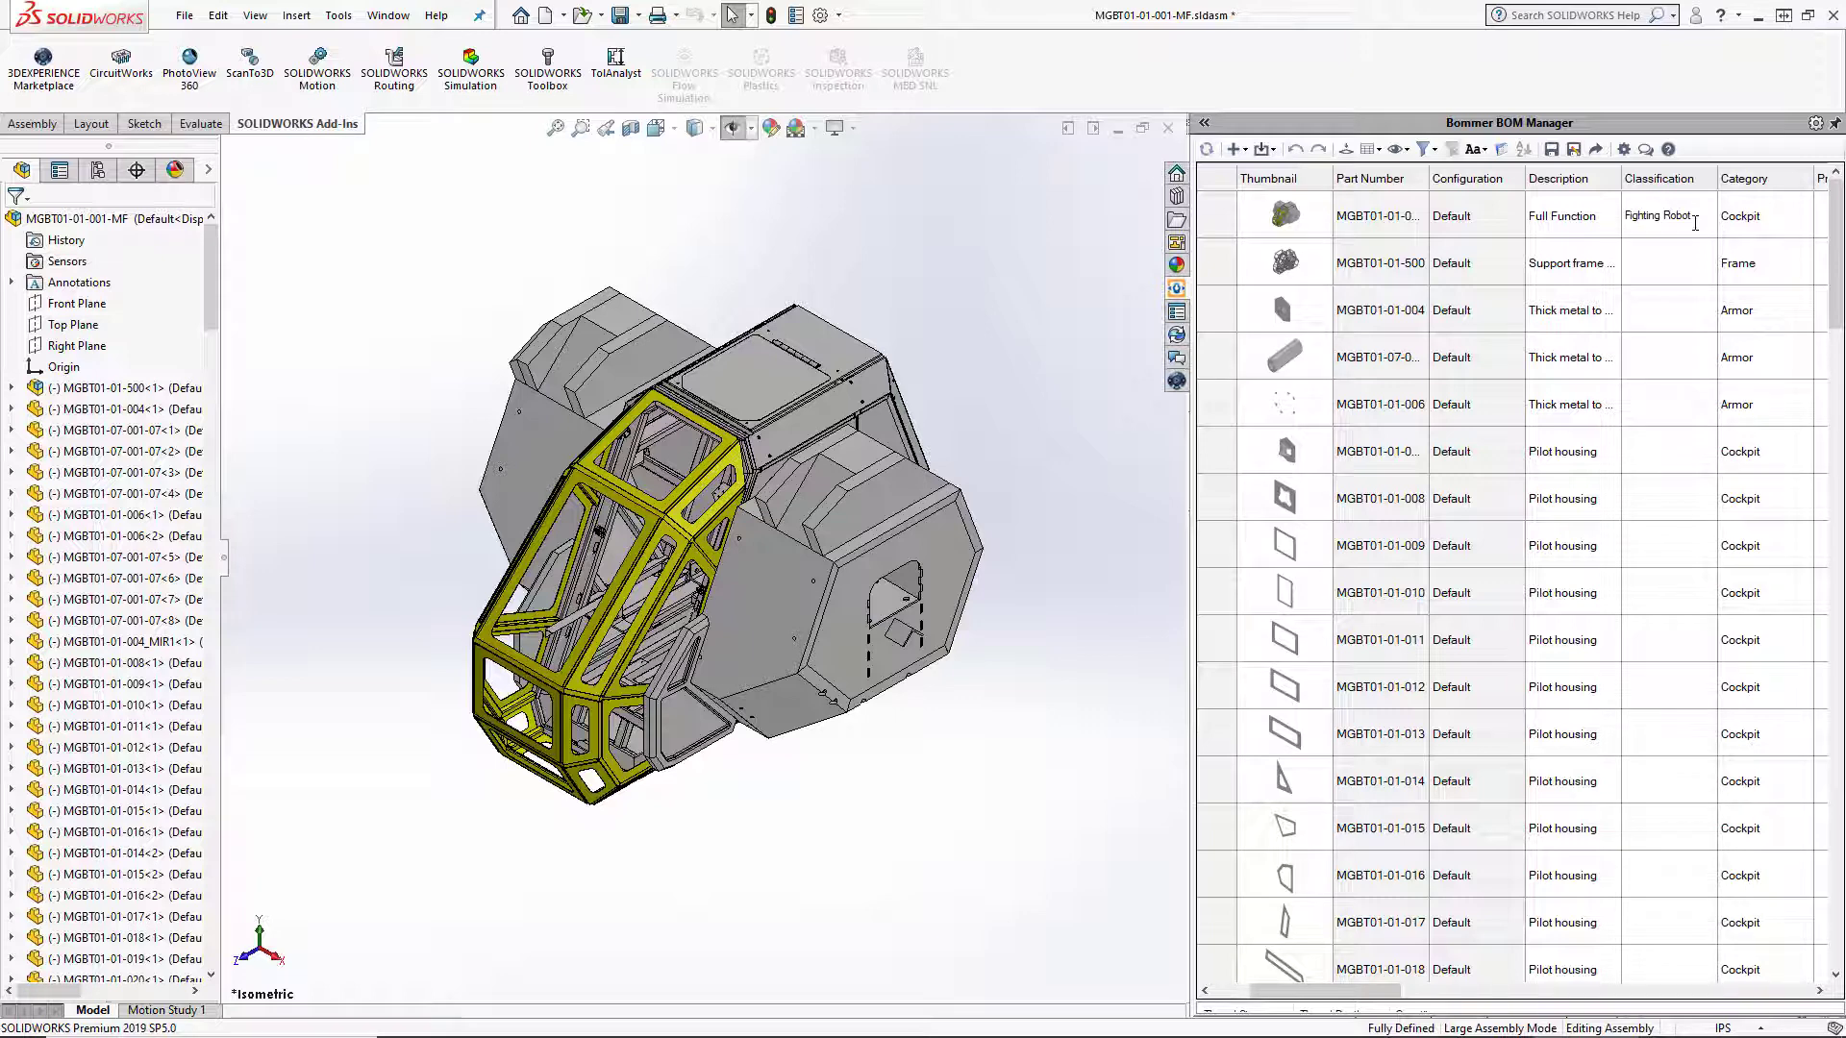
Fill the whole Classification column of the BOM with "Fighting Robot"
click(1698, 280)
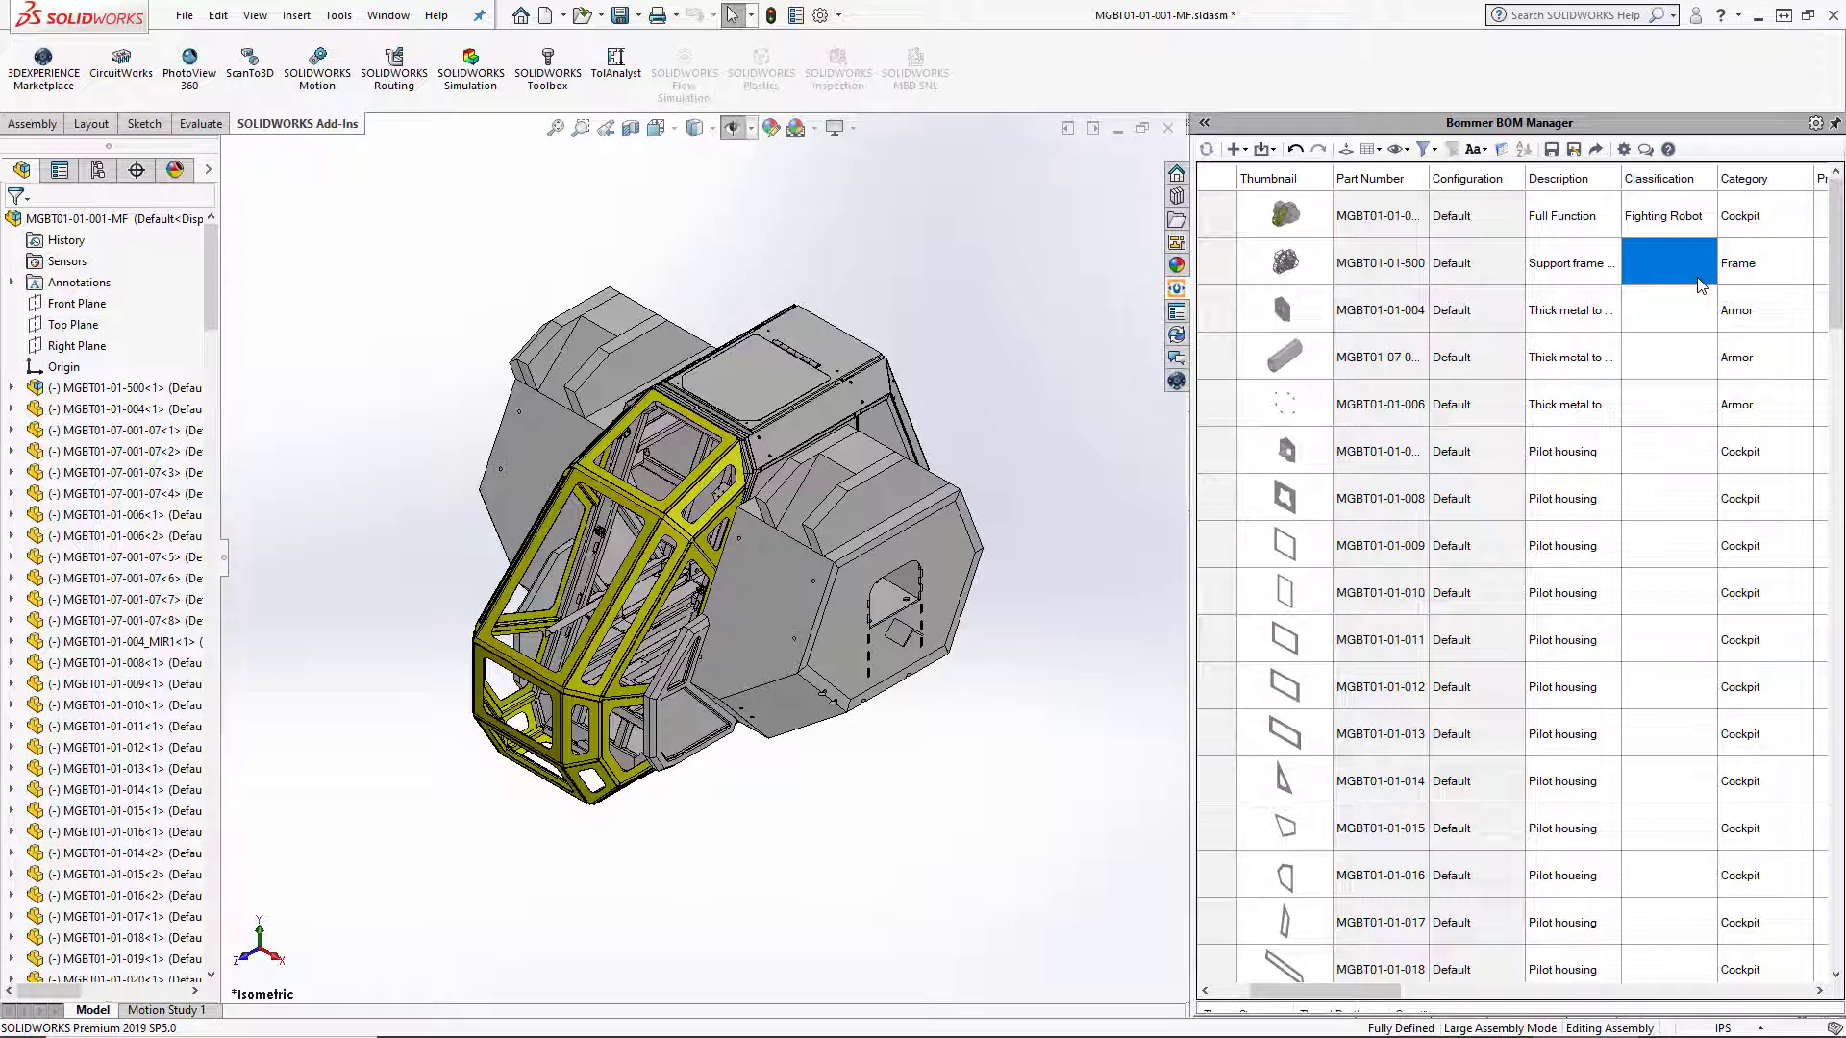
click(1689, 180)
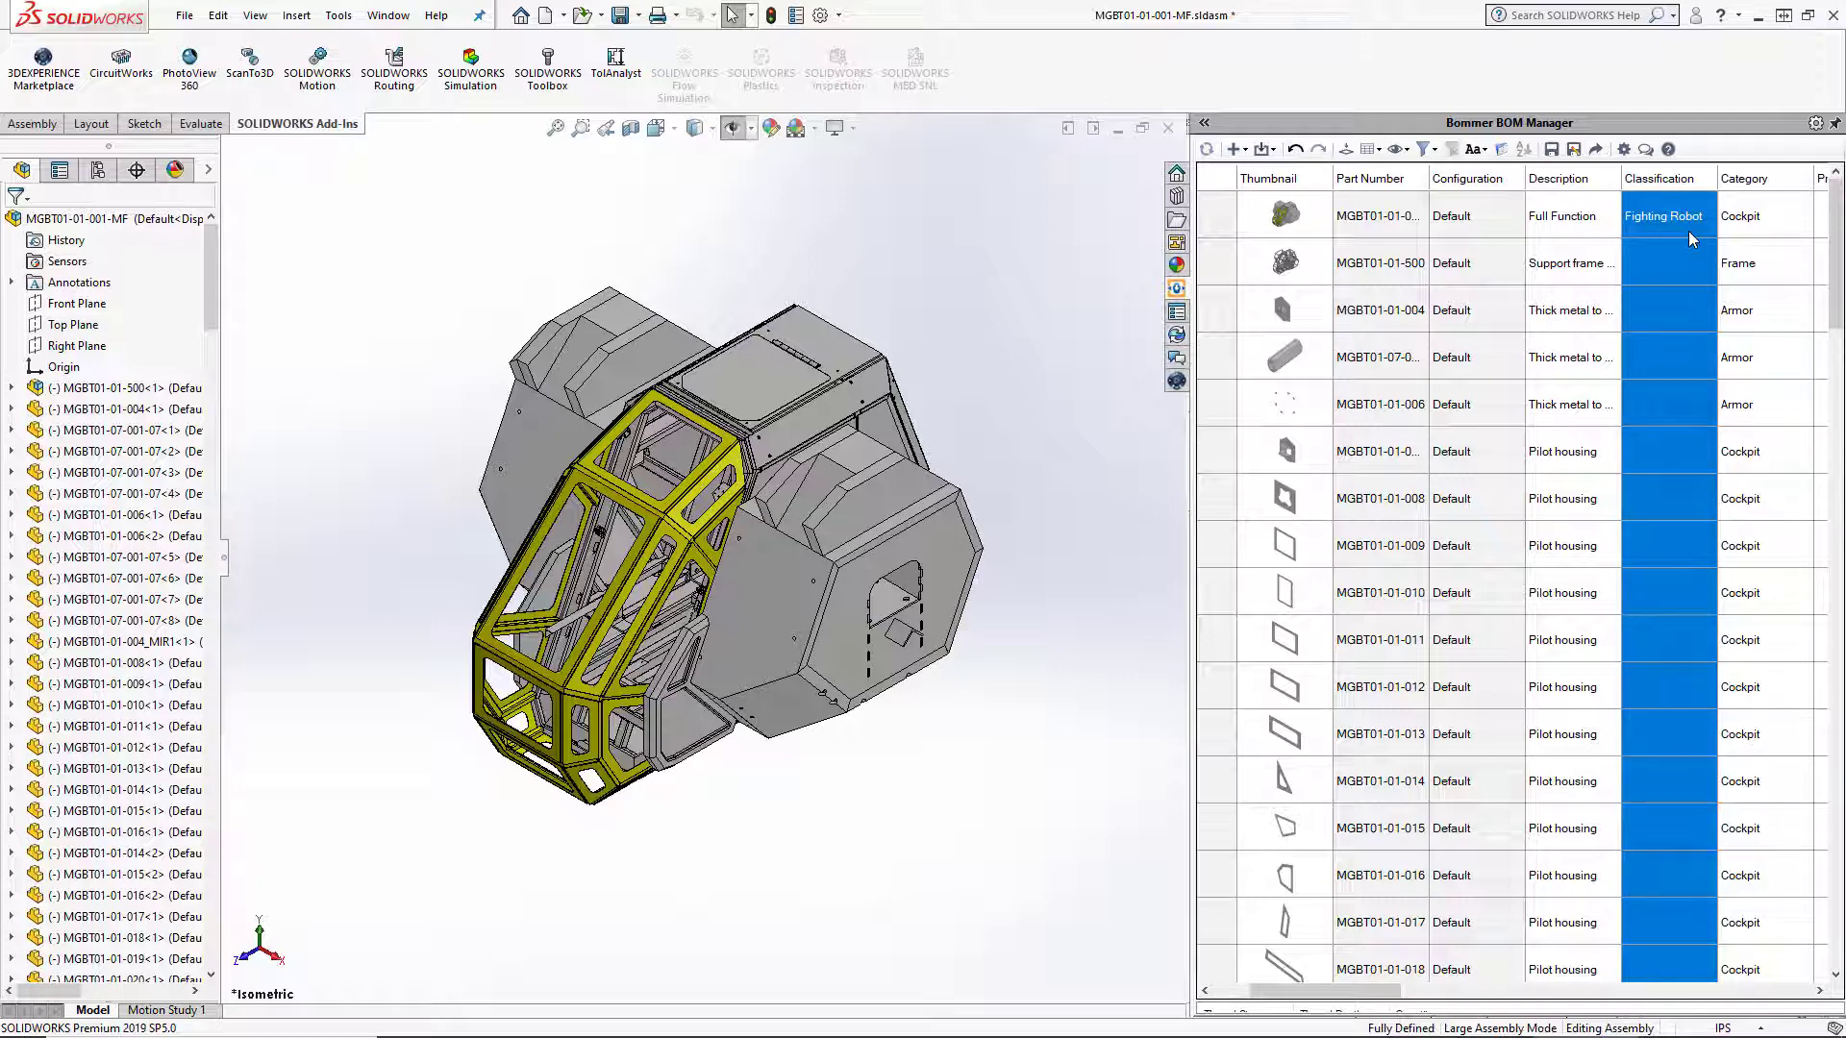
key(ctrl+v)
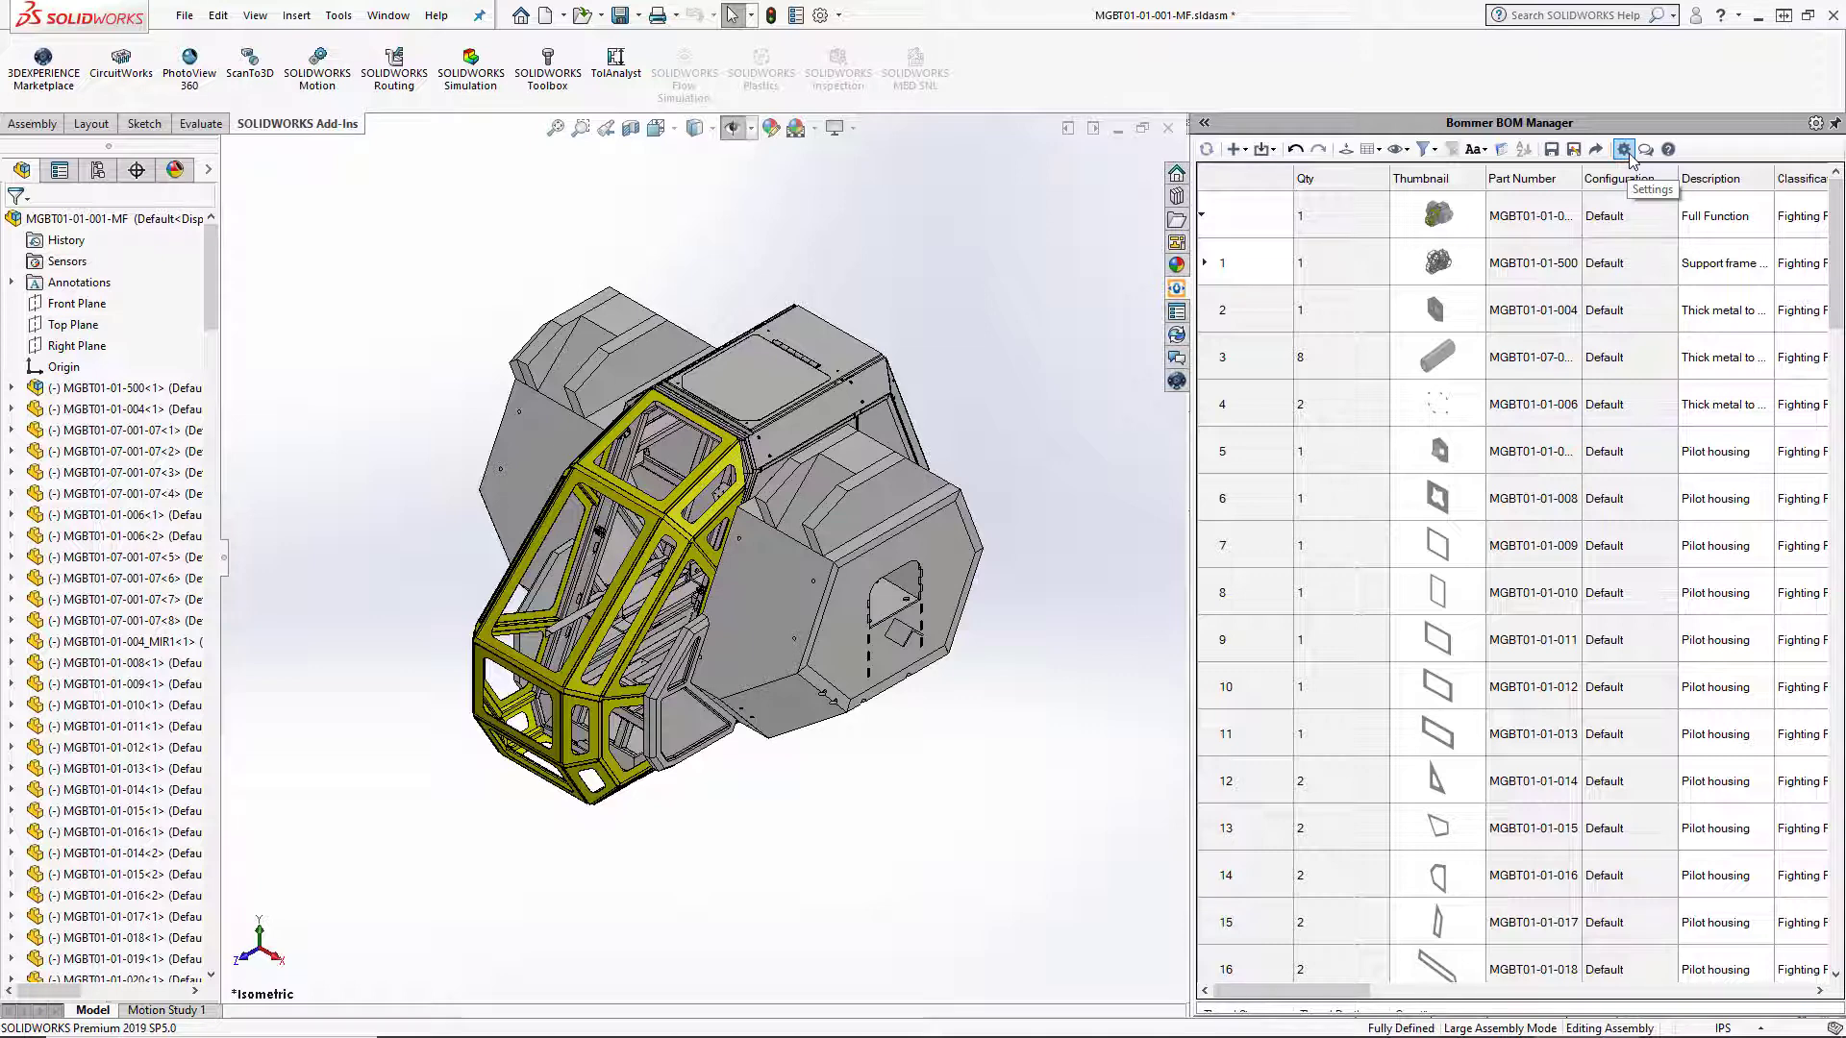
Add a built-in custom property "Last Saved By" in the General Properties category, linked to Last Saved By, and apply it to the BOM
click(1623, 150)
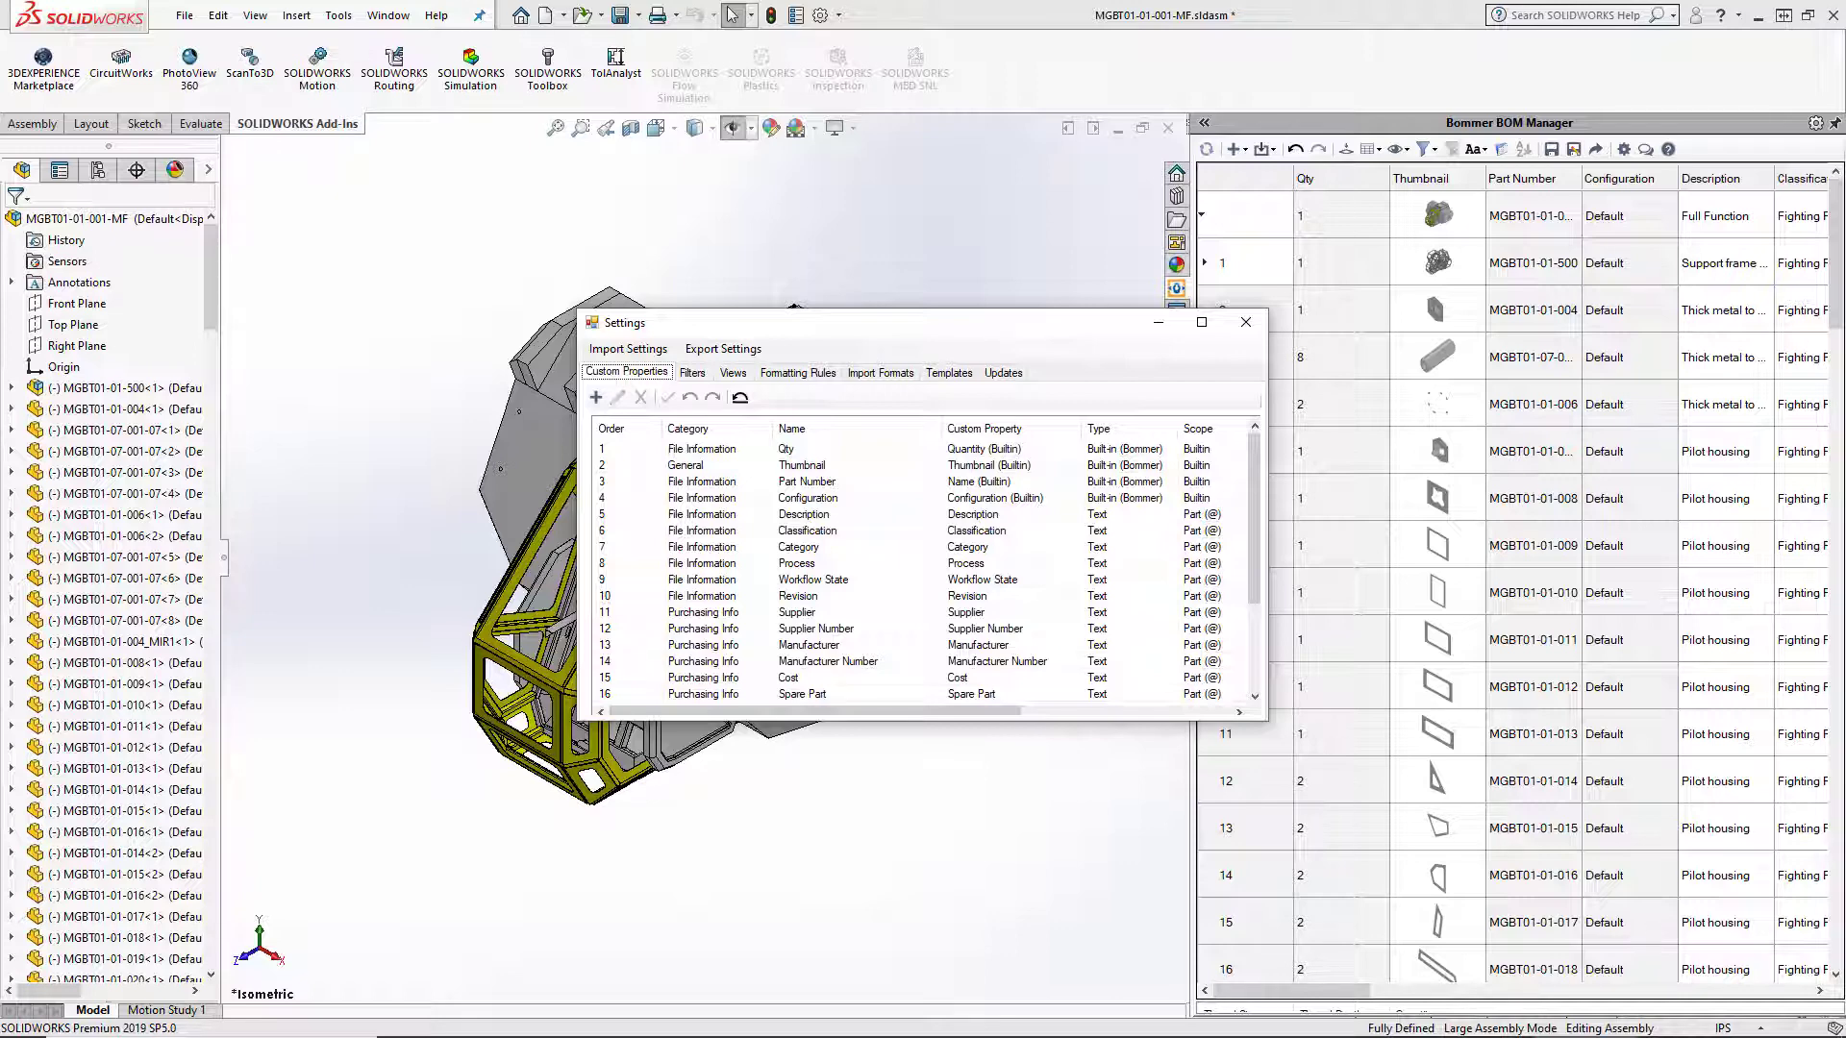
click(596, 397)
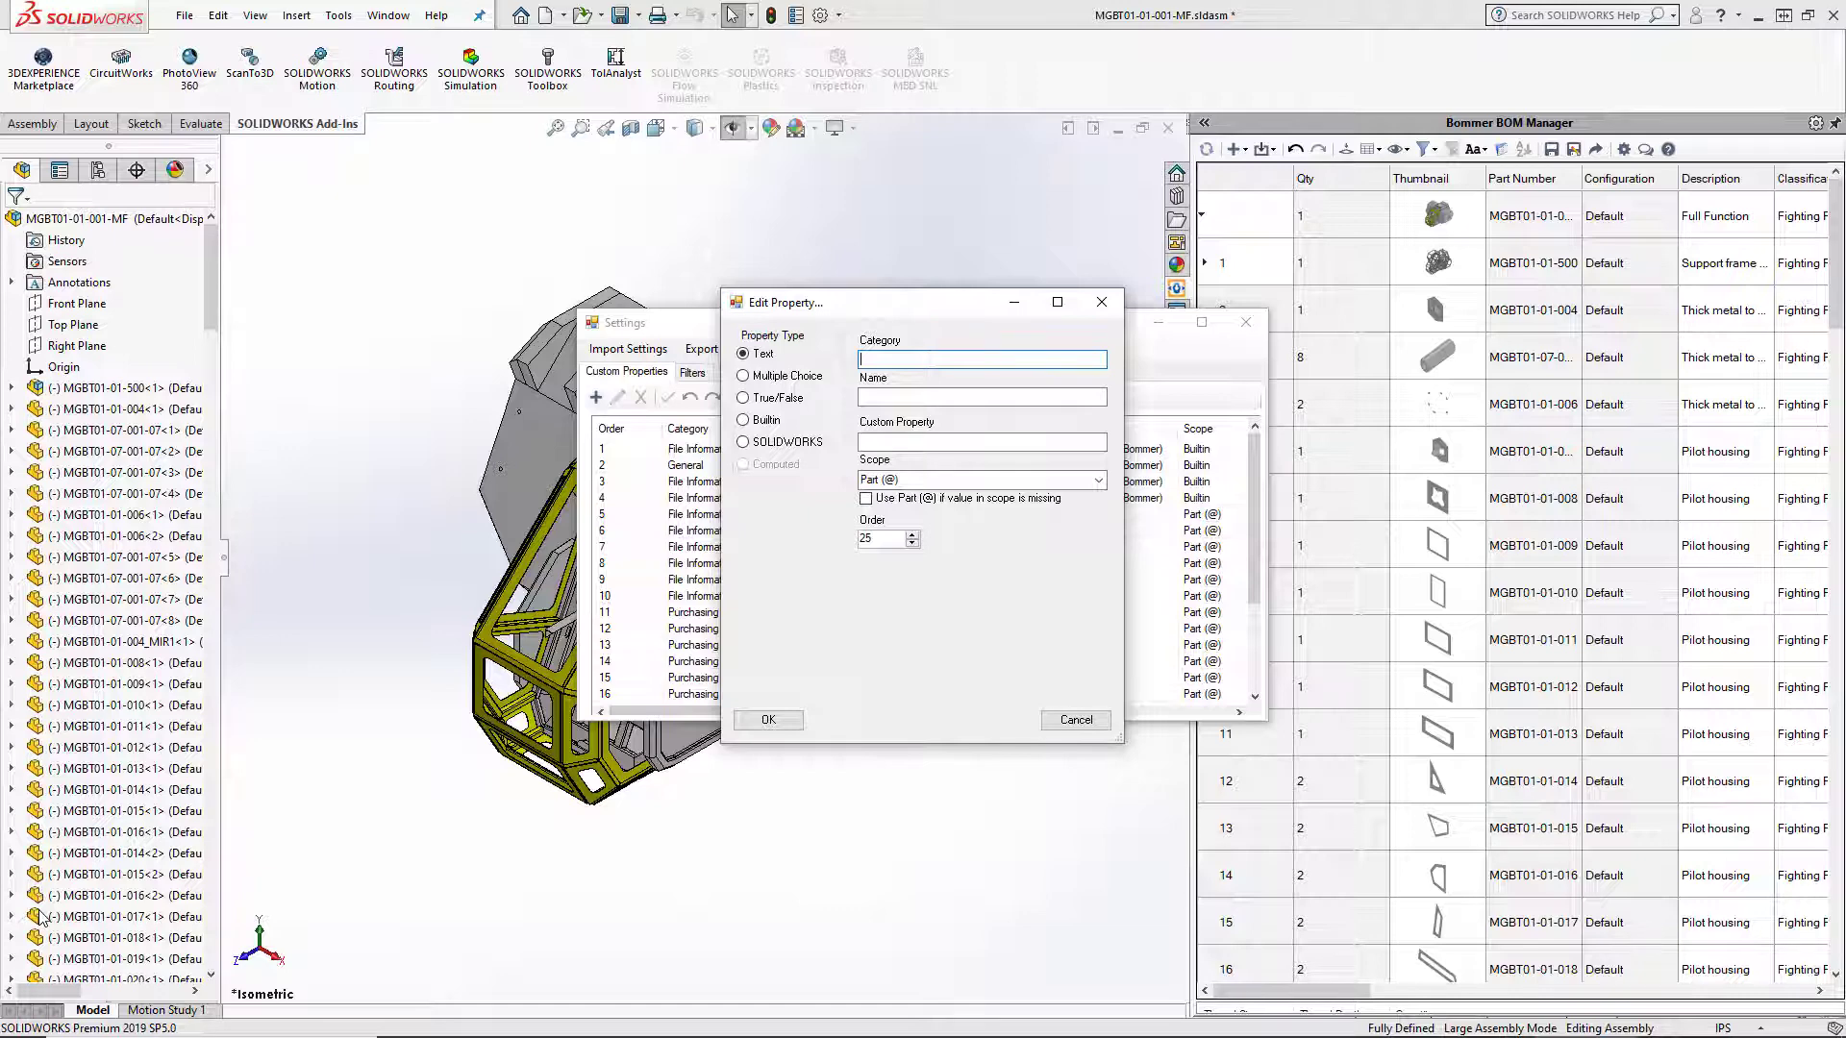
click(743, 420)
click(1098, 442)
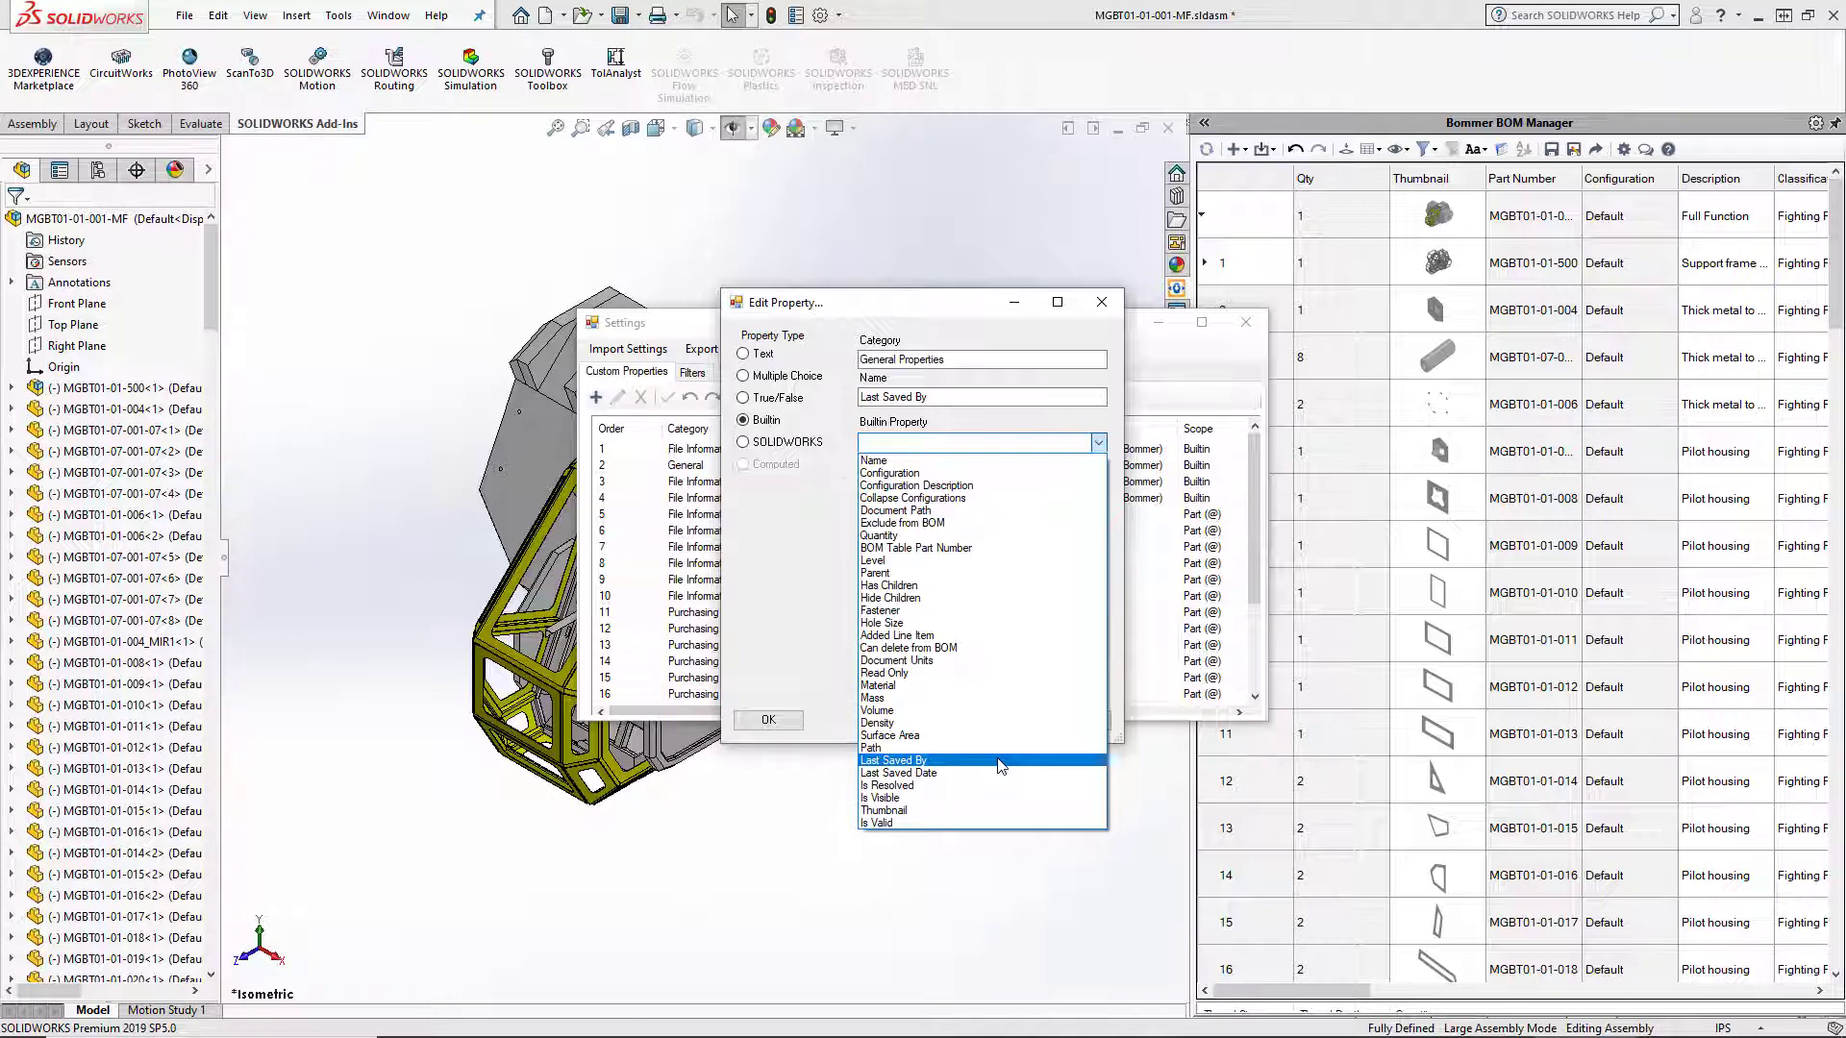
click(998, 759)
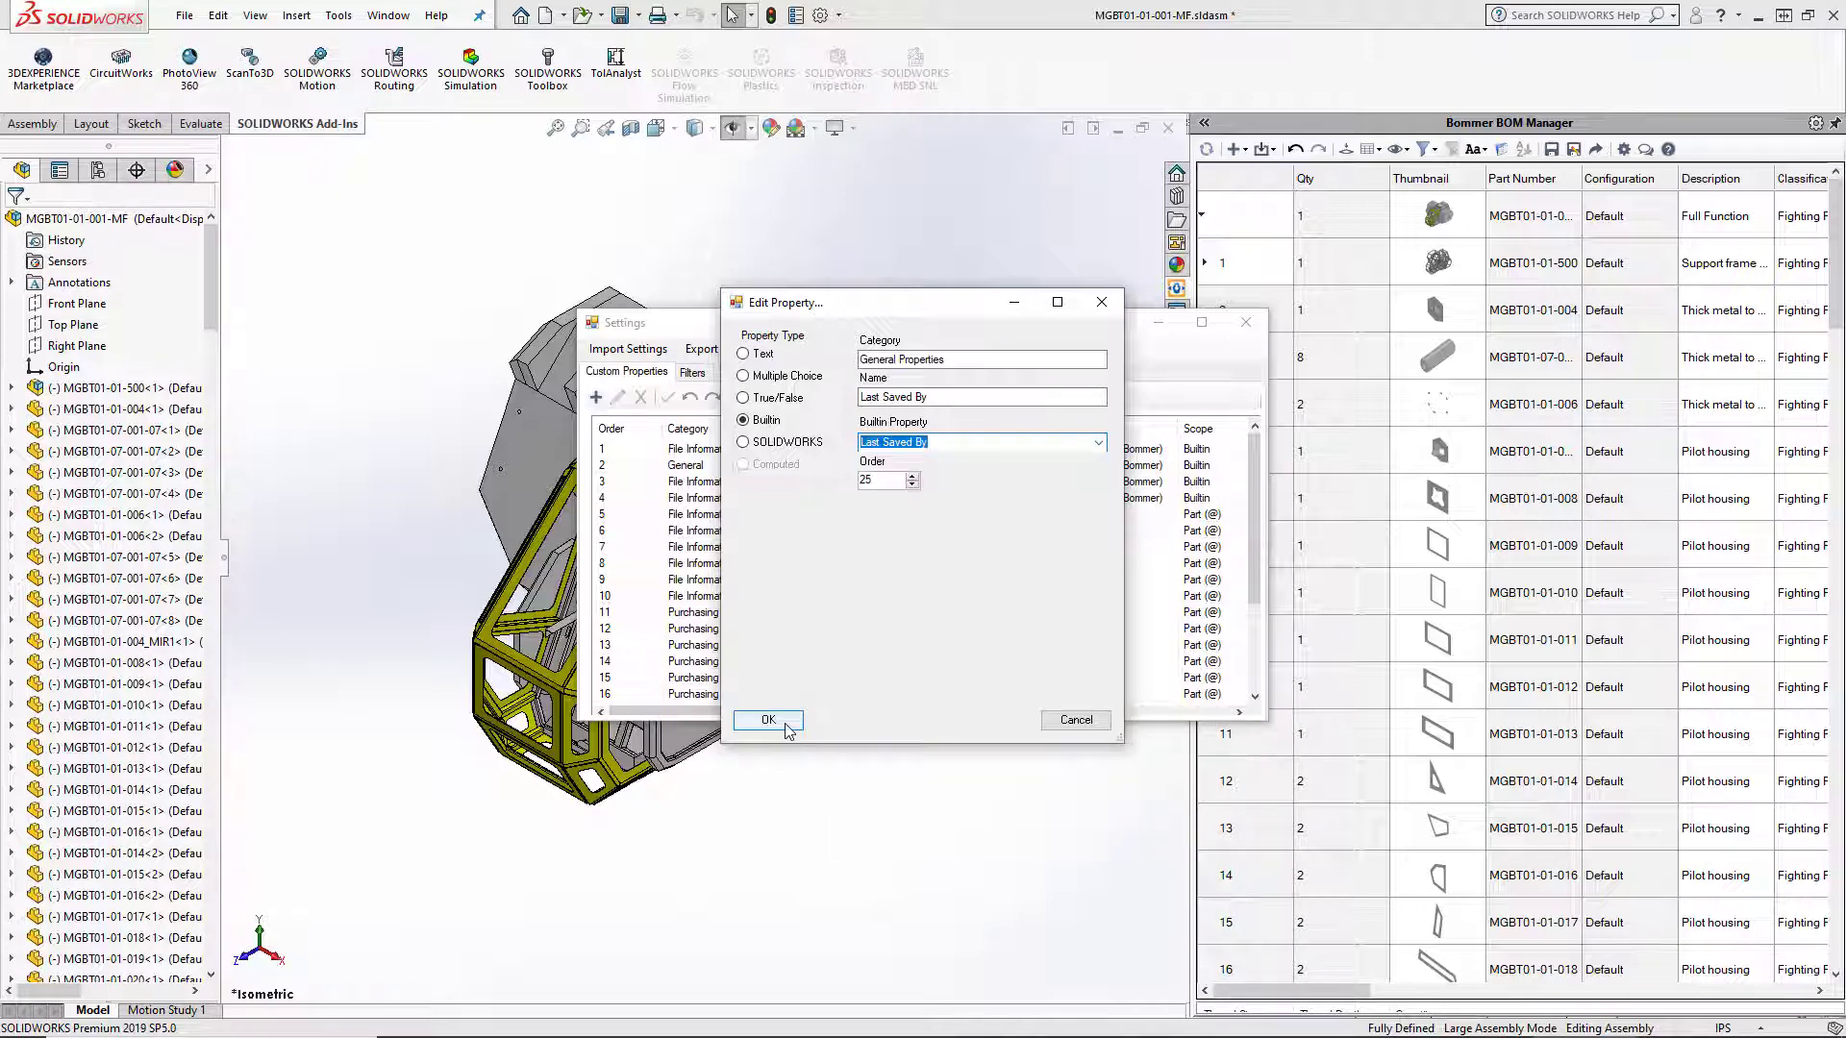
click(786, 724)
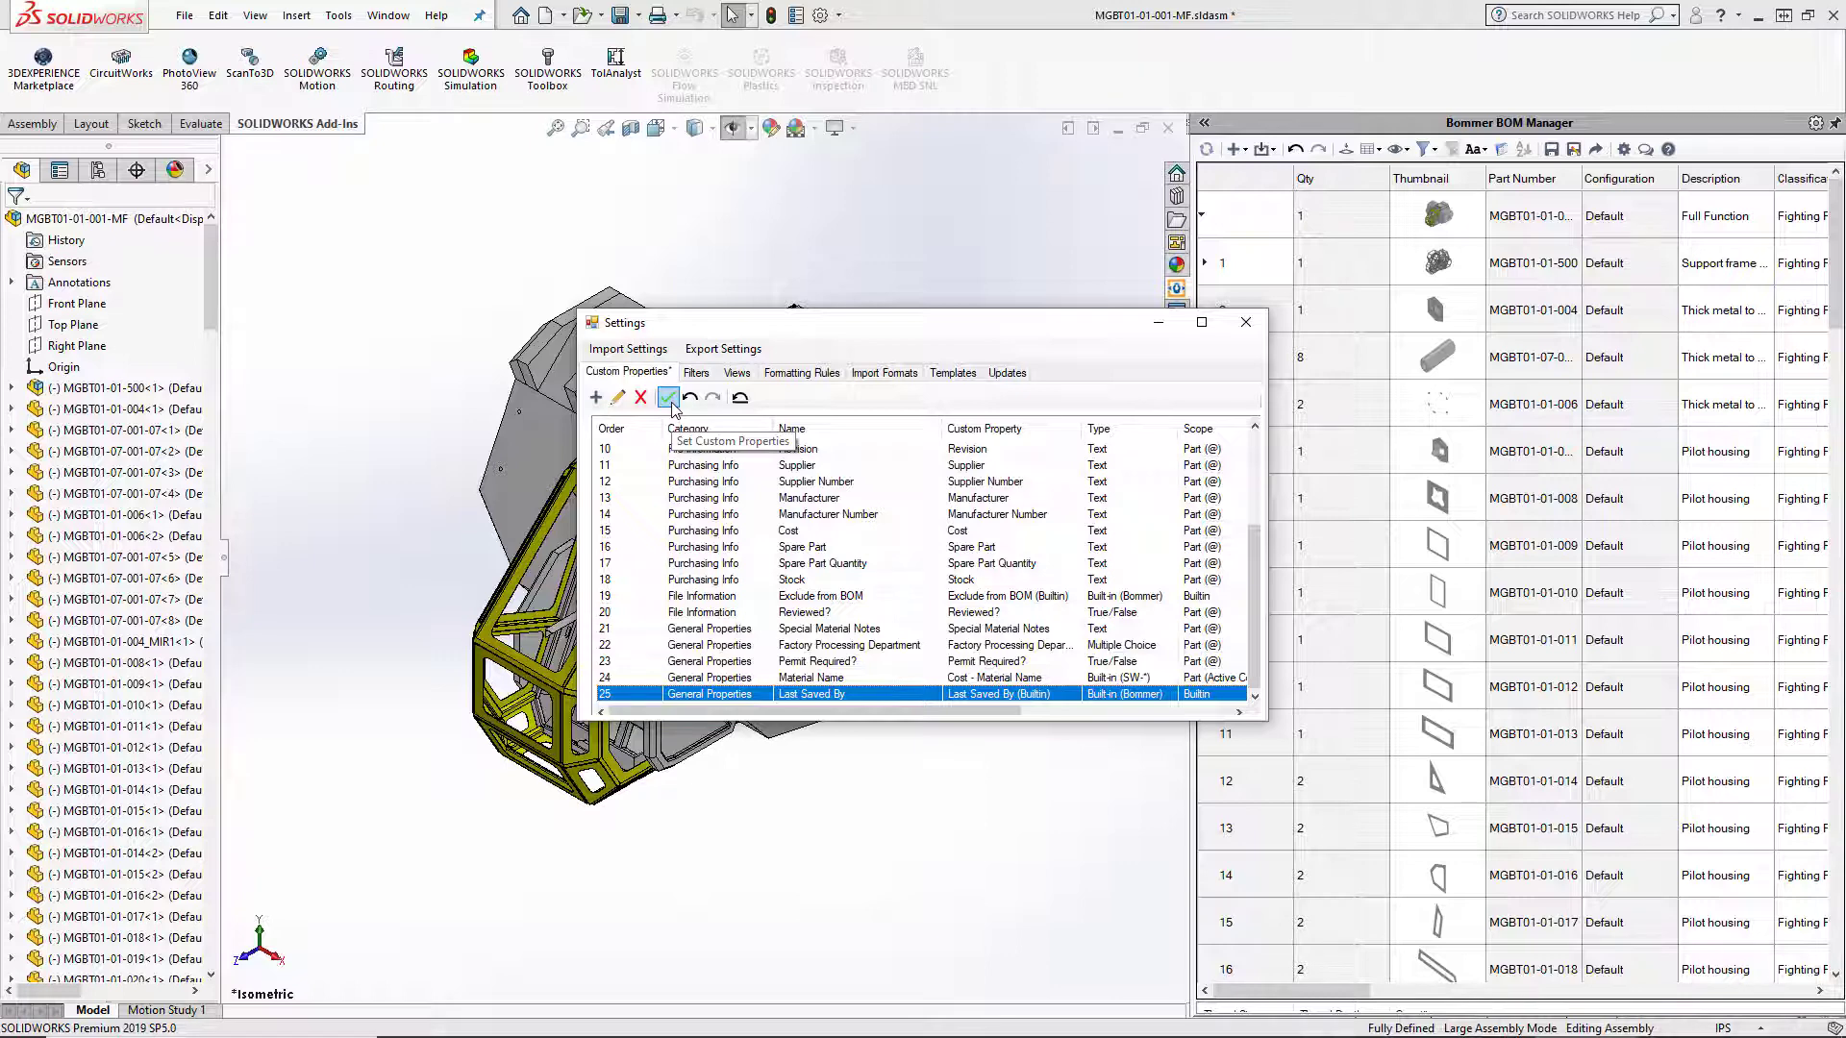
click(667, 397)
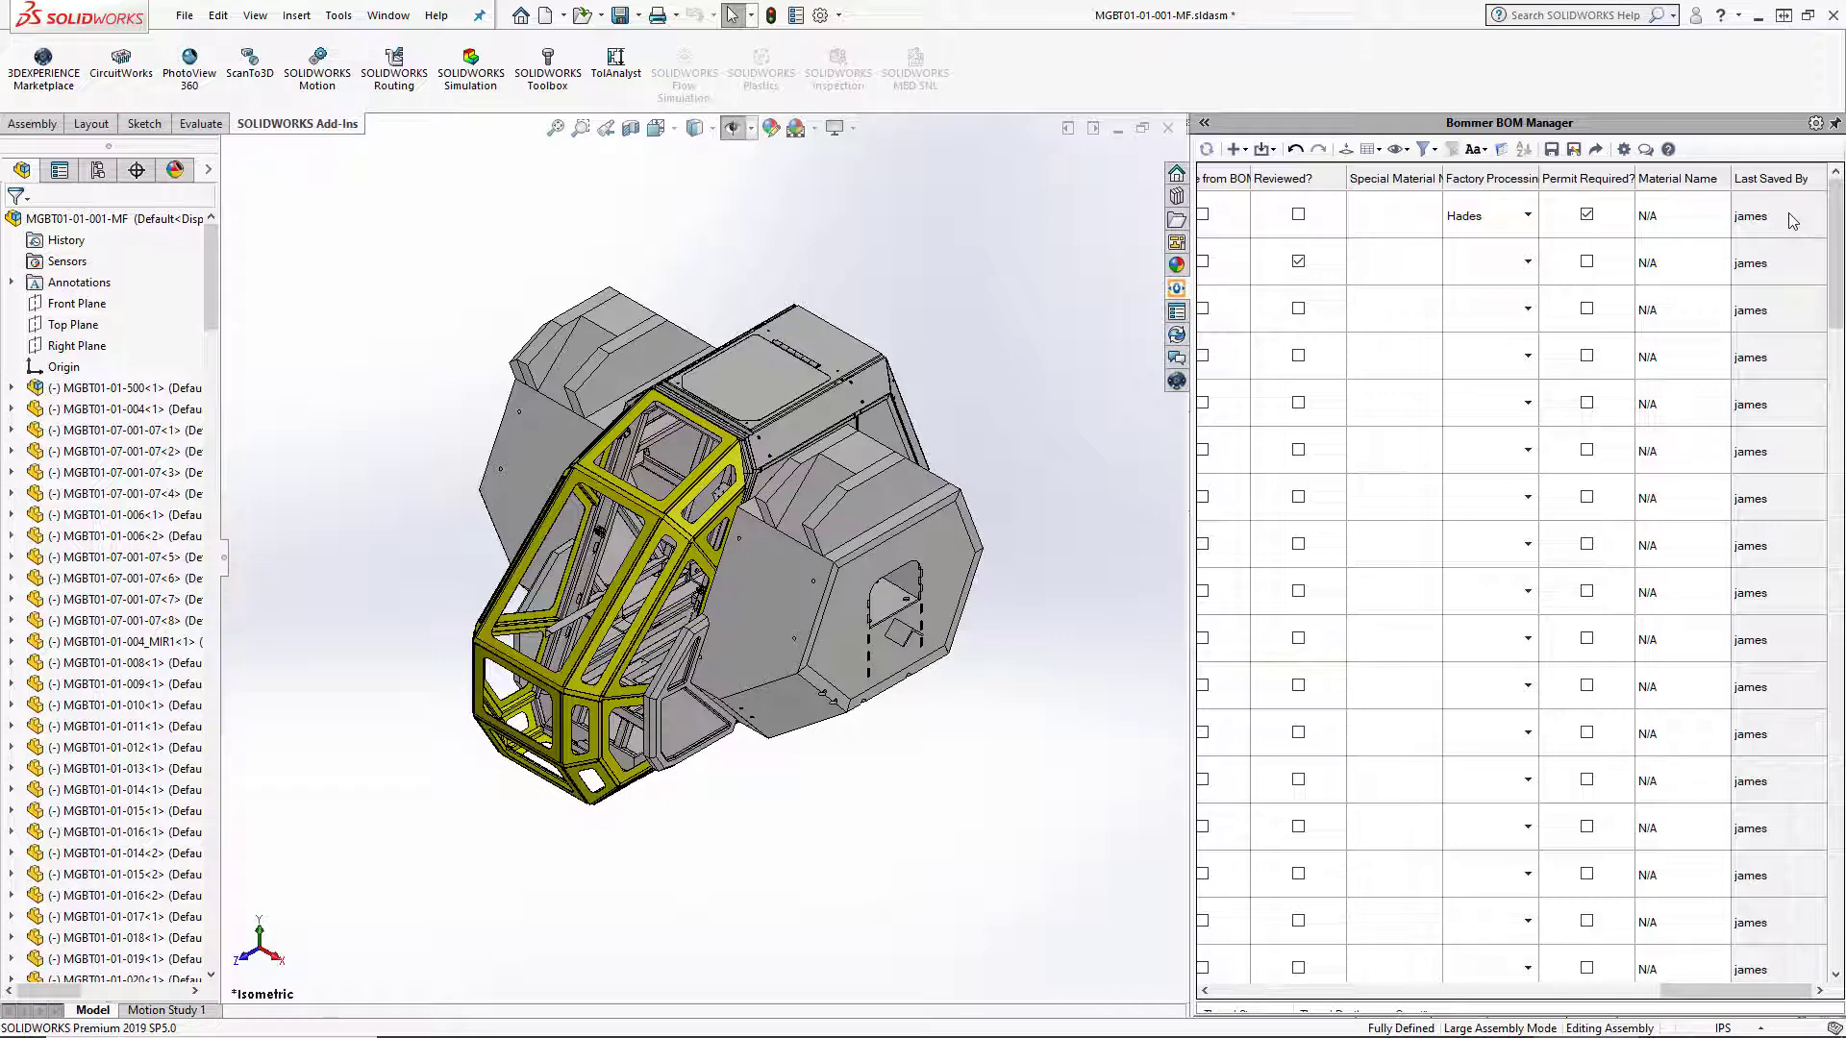
Set up a new BOM view containing Part Number, Thumbnail, Description, Classification, Category and Last Saved By, in that order
click(1403, 154)
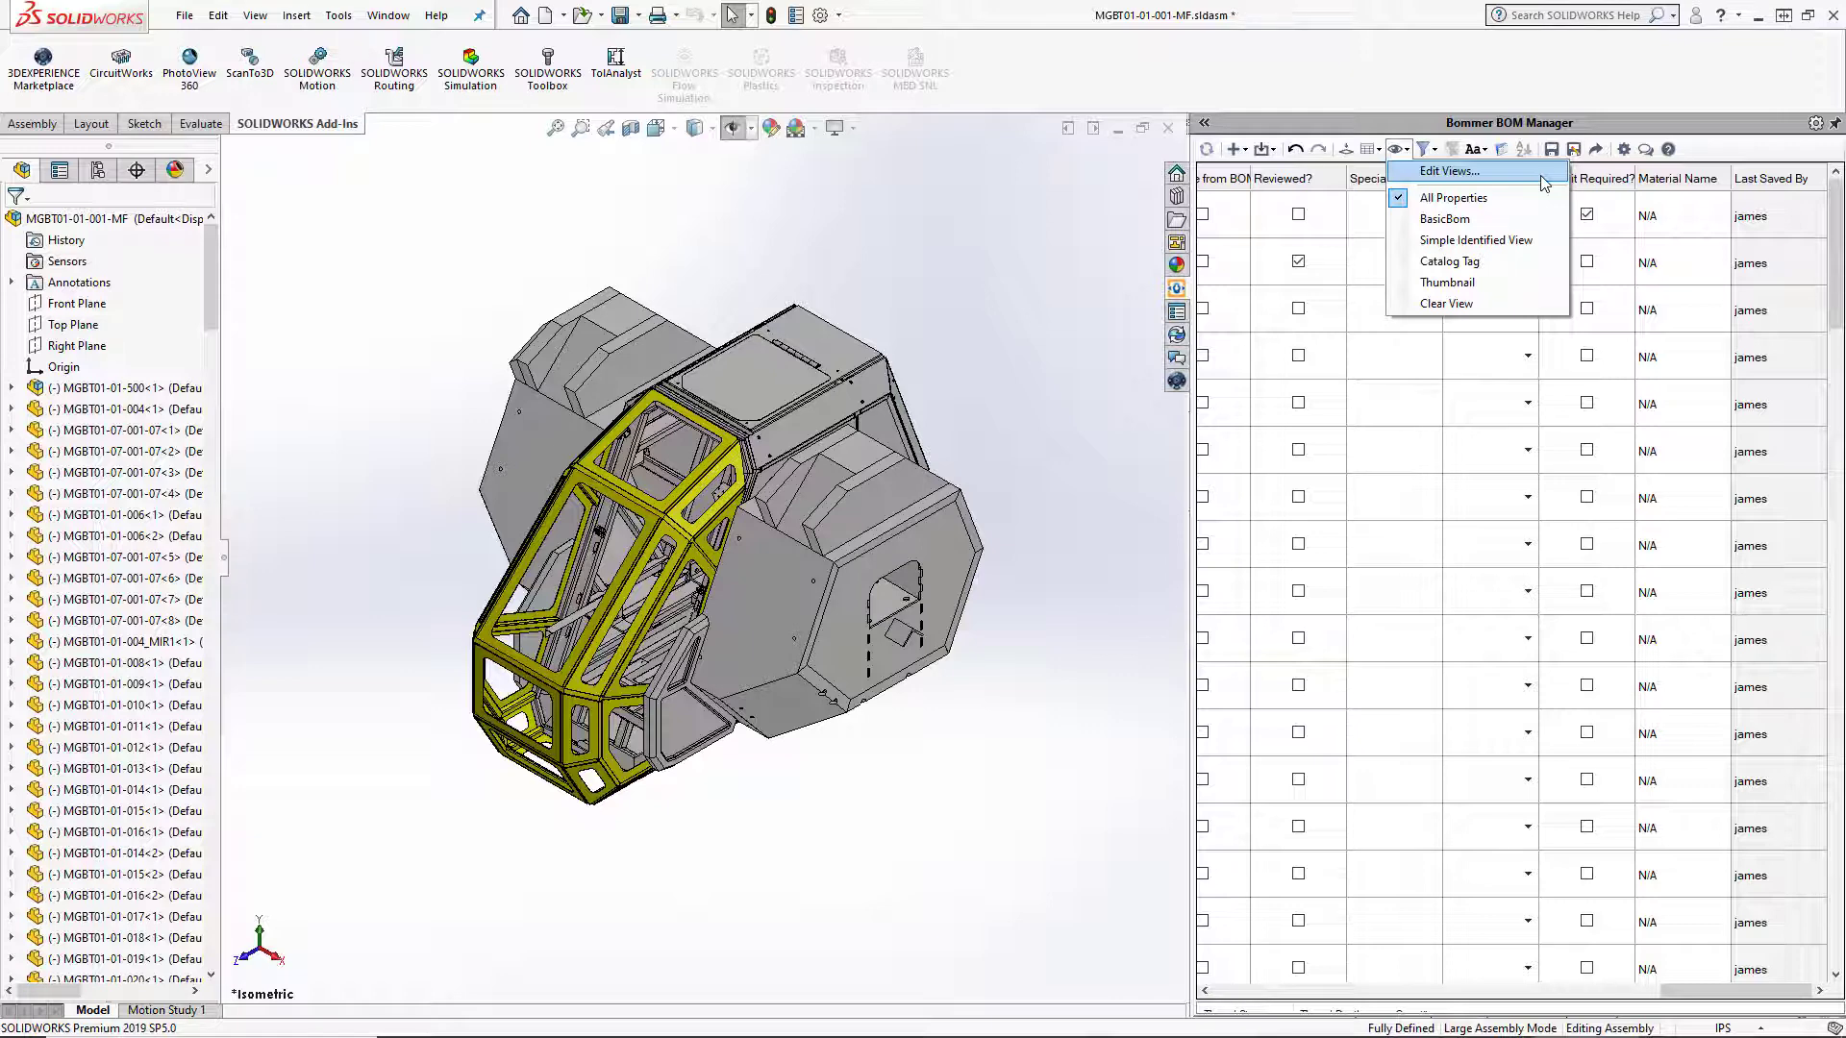
click(1541, 174)
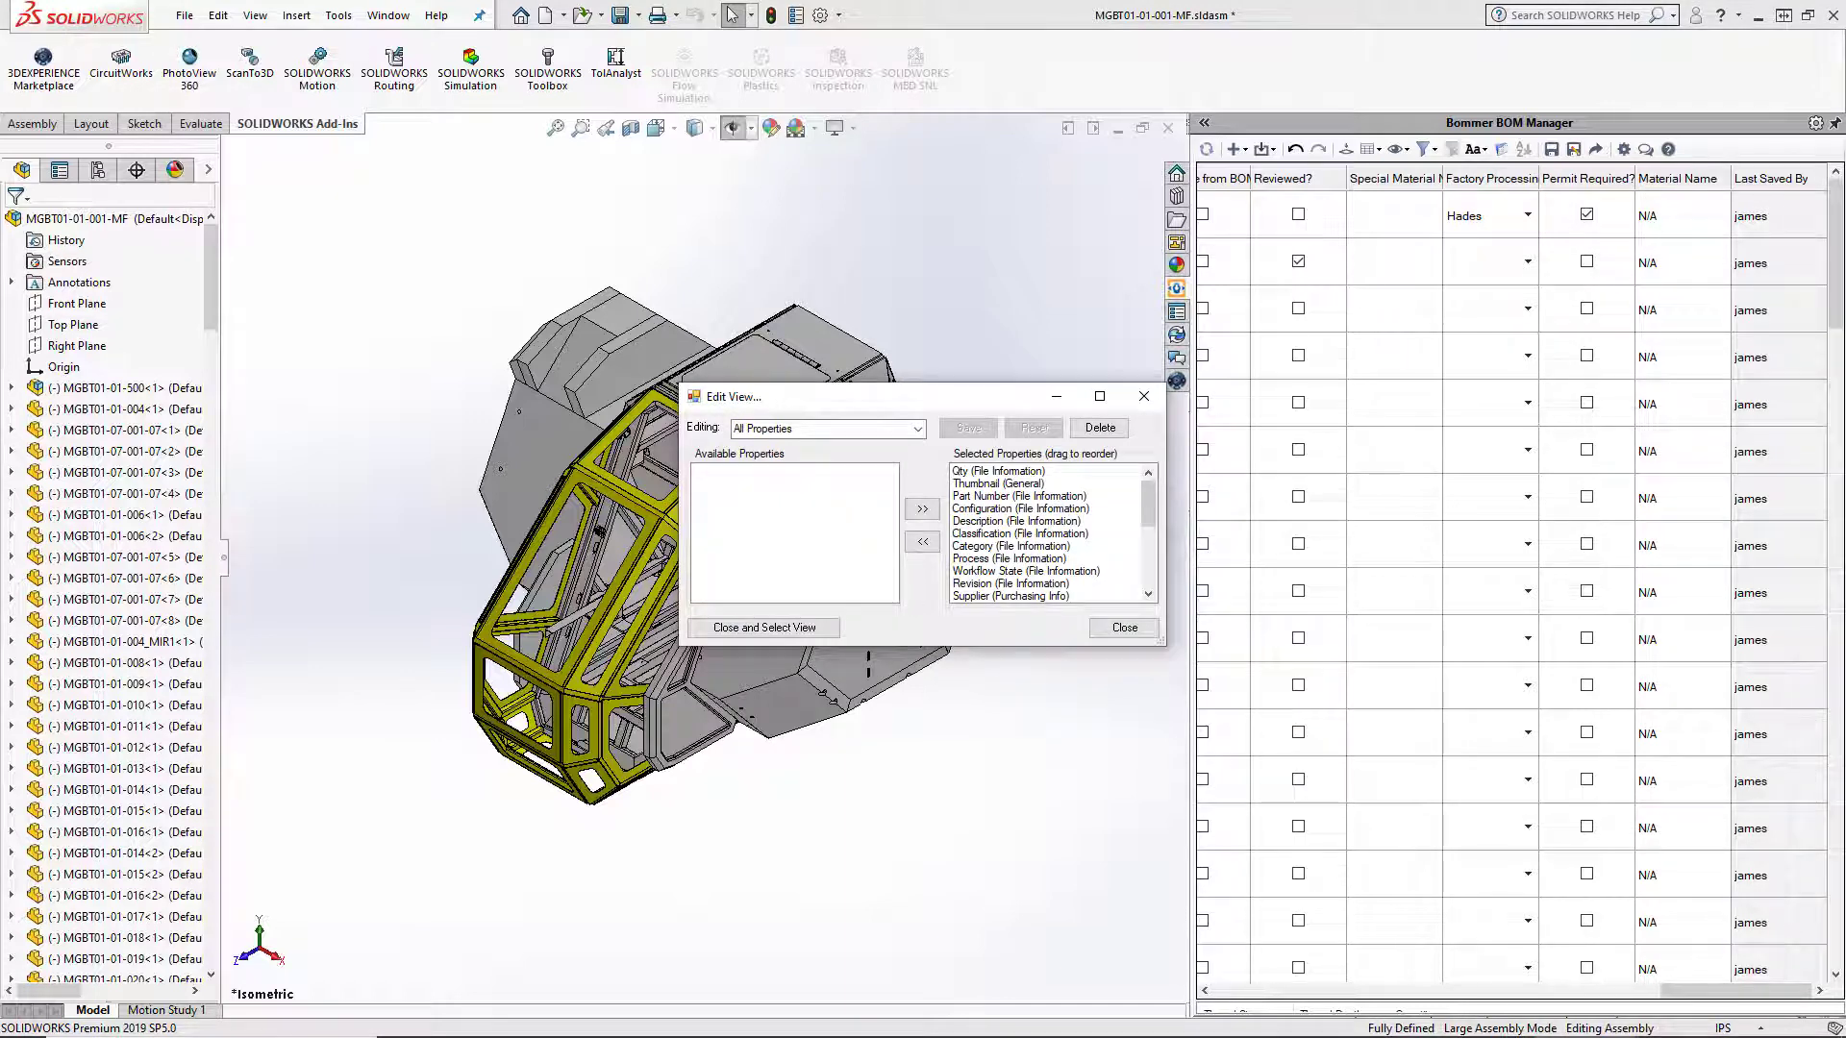
click(917, 429)
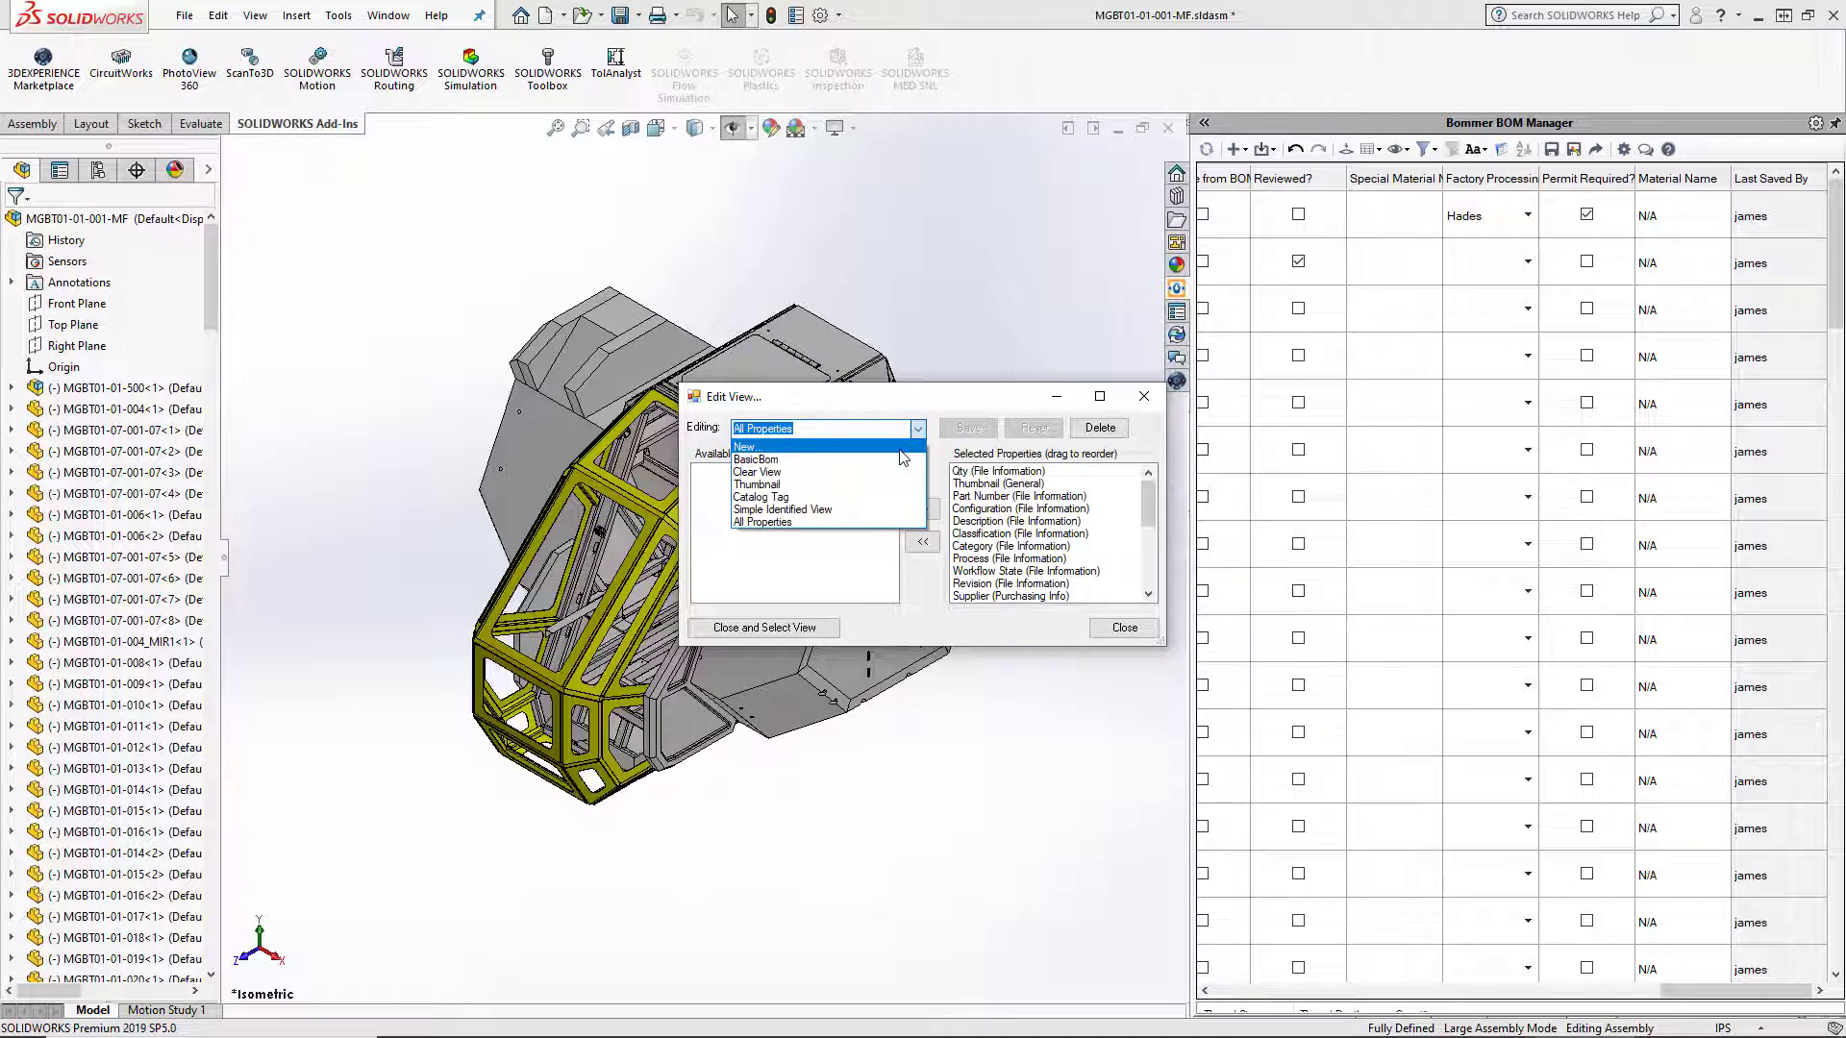
click(900, 447)
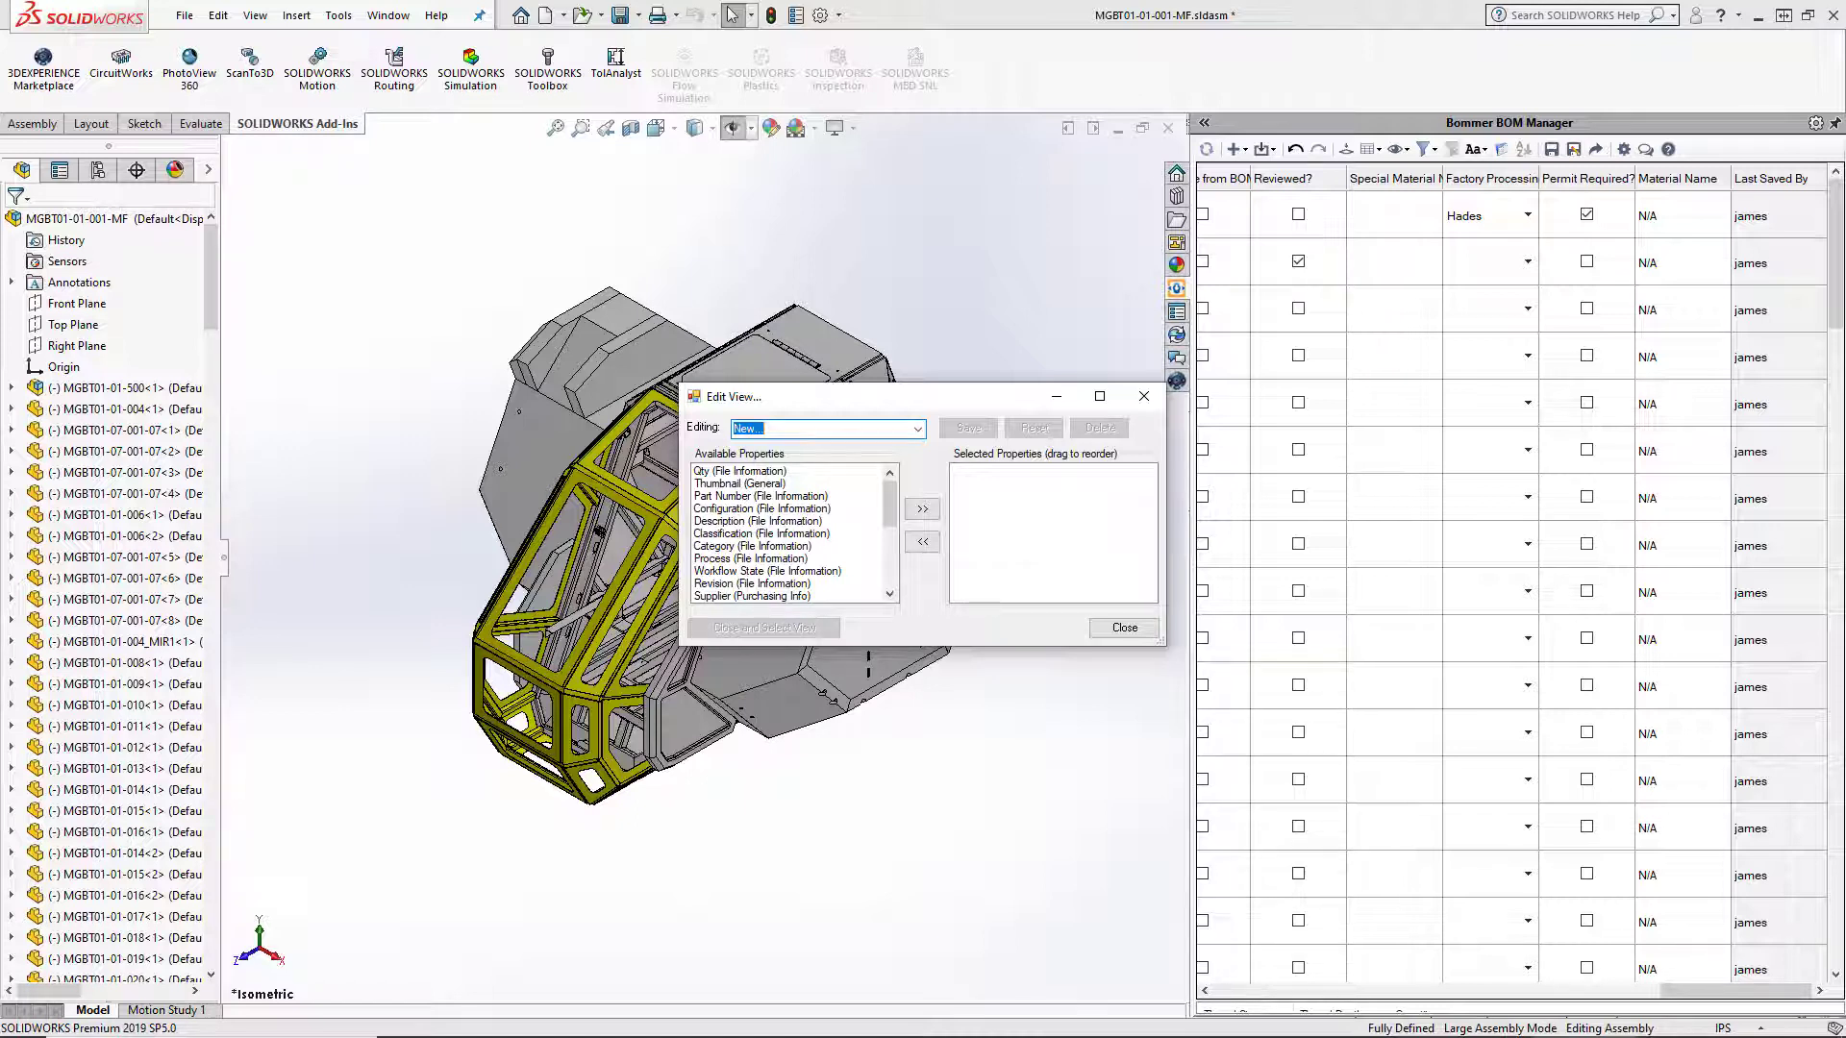
click(760, 496)
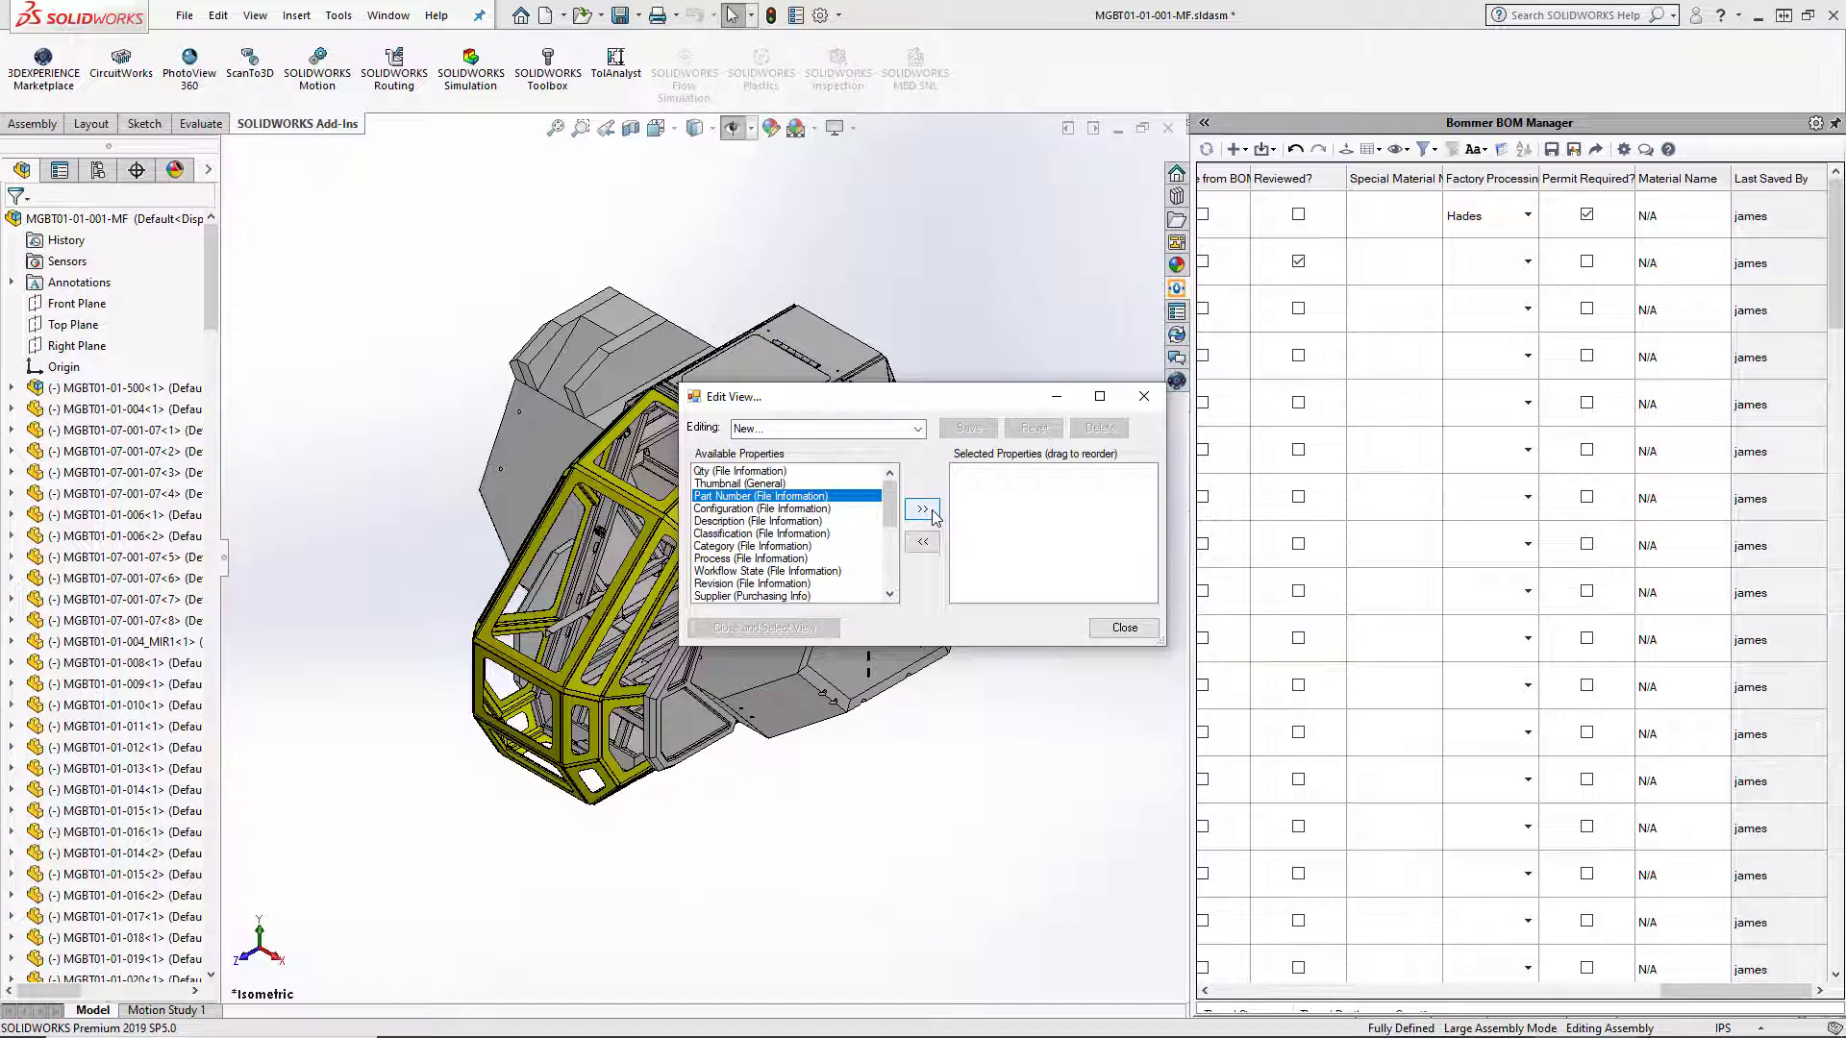
click(923, 509)
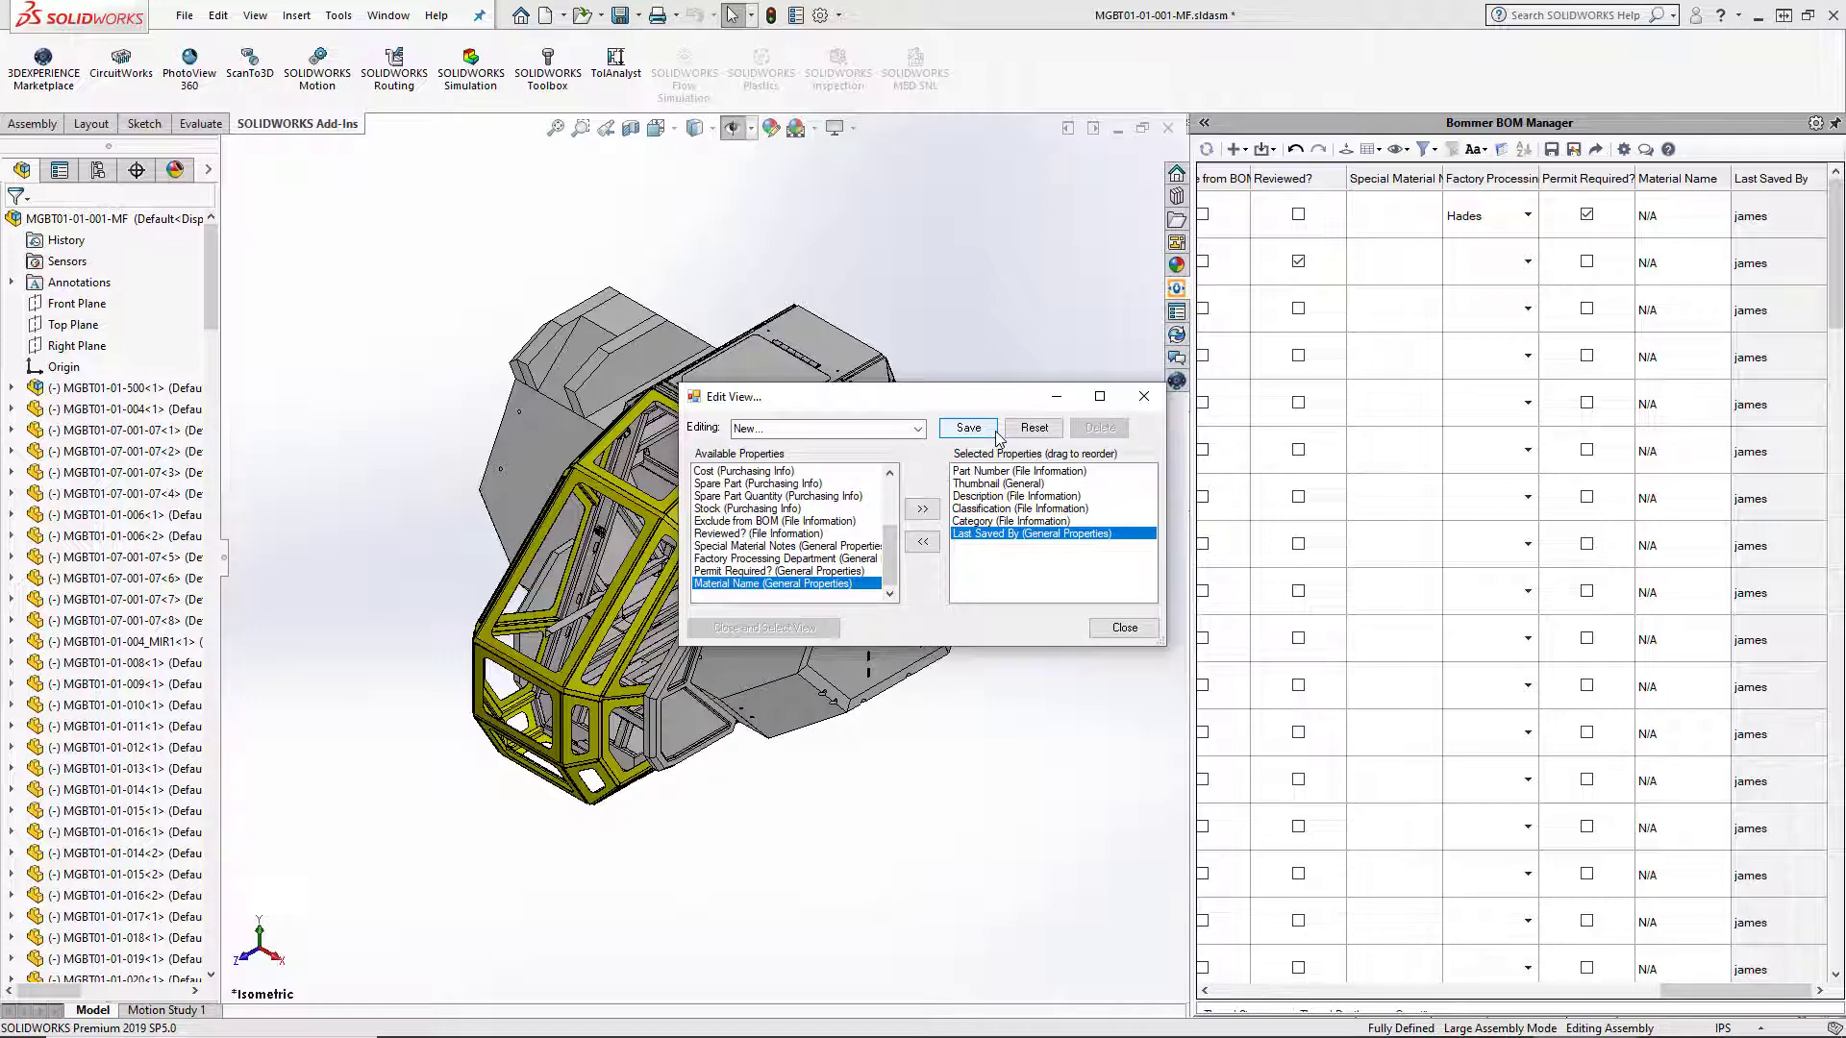
Save the new view as "Basic Robot BOM View" and make it the active BOM view
click(968, 428)
text(Basic Robot BOM View)
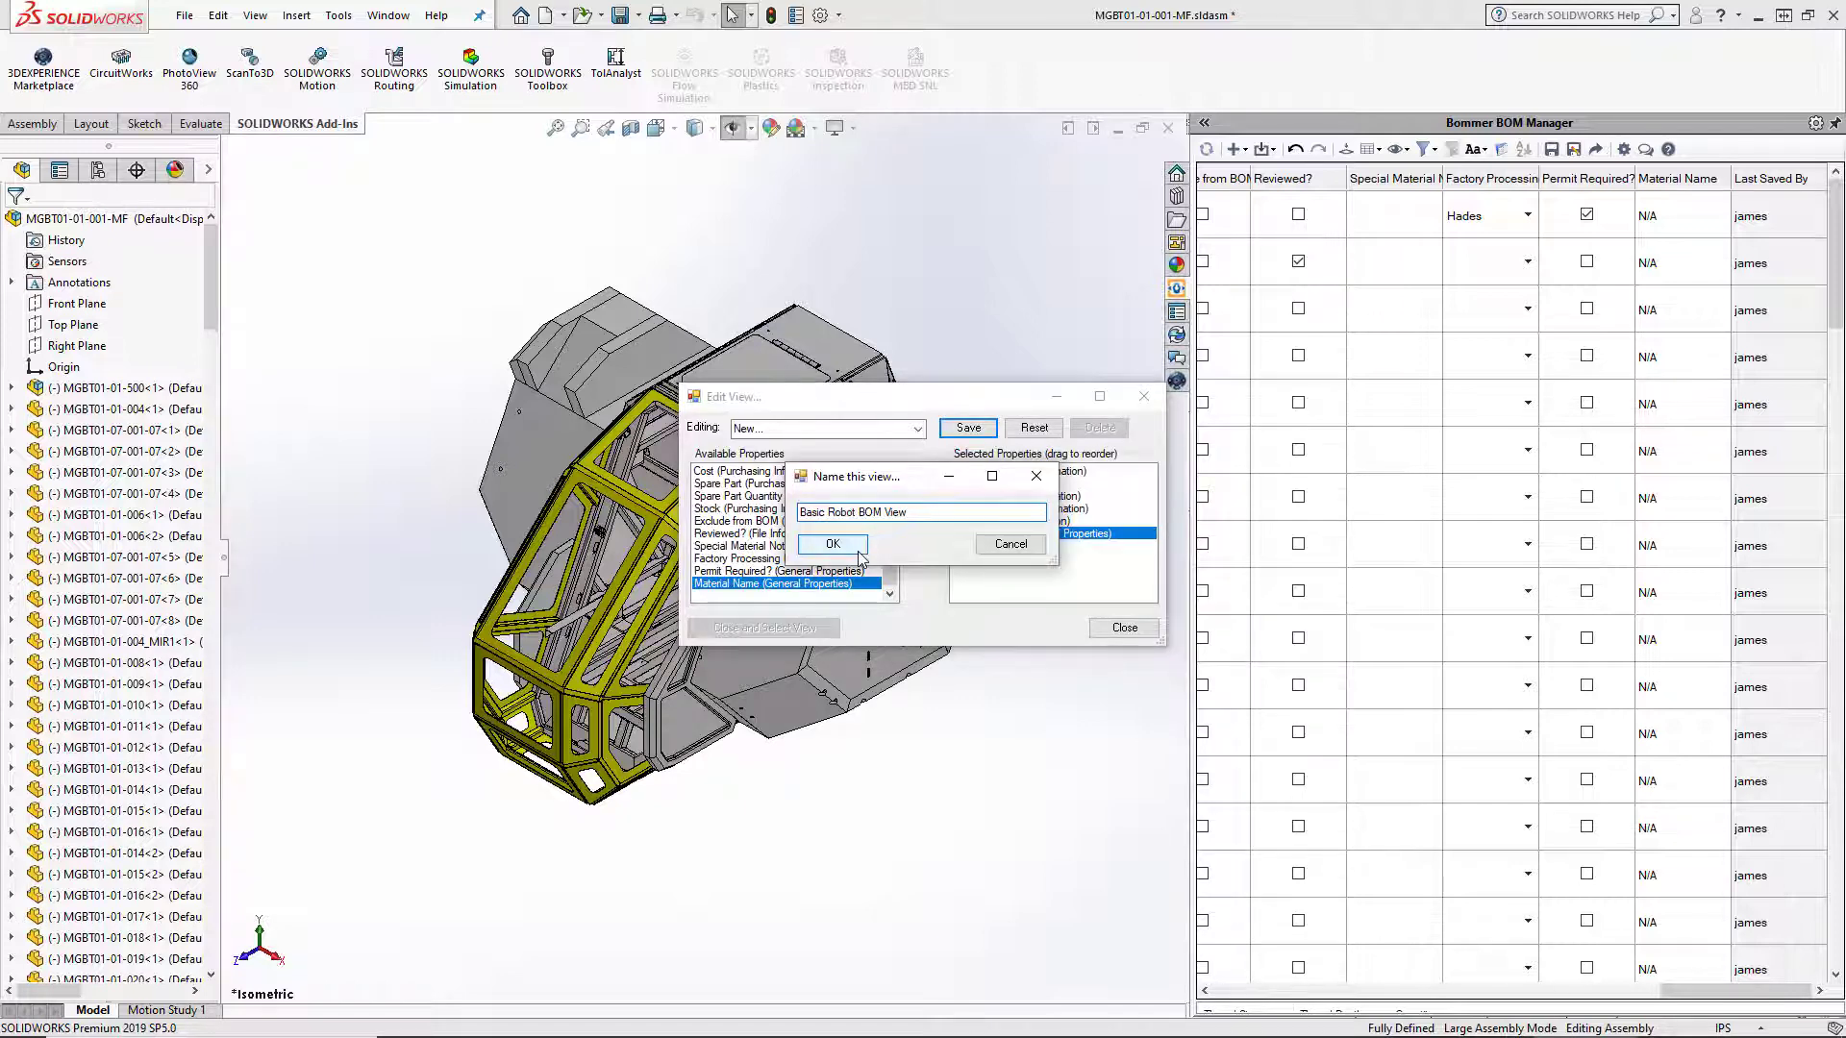
click(855, 548)
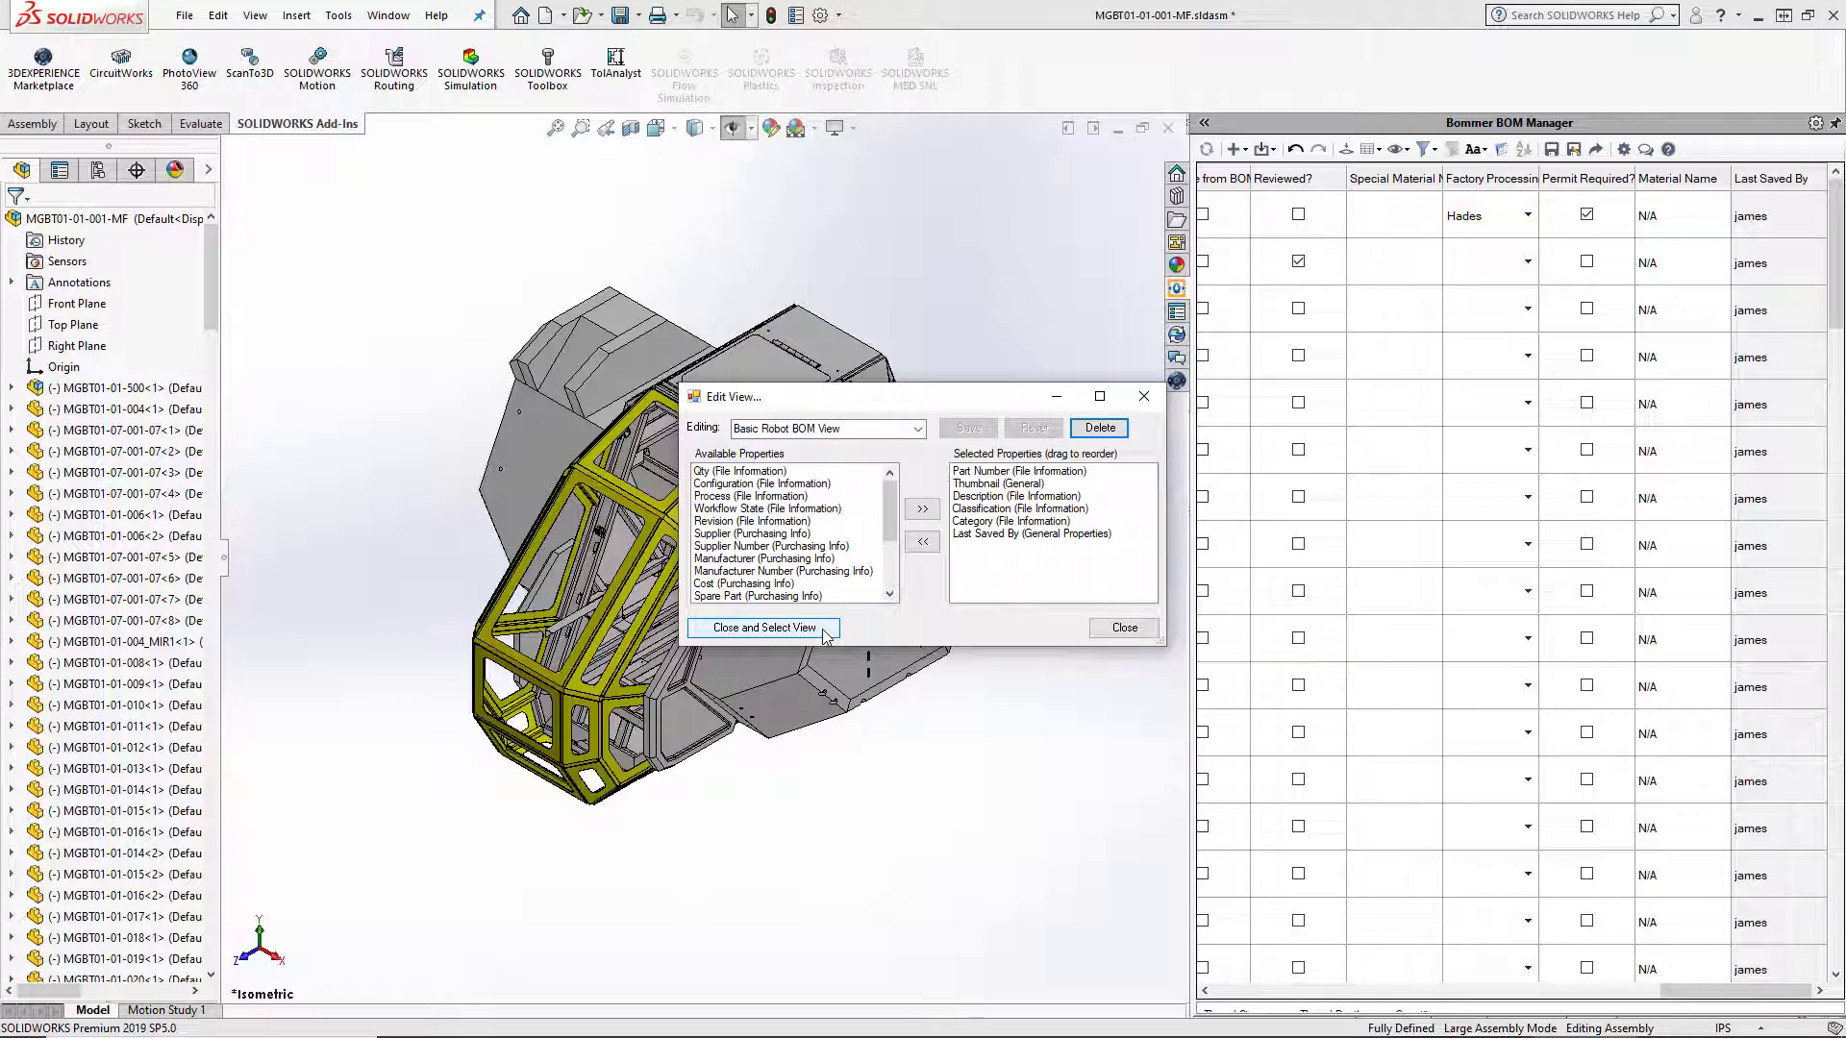
click(764, 628)
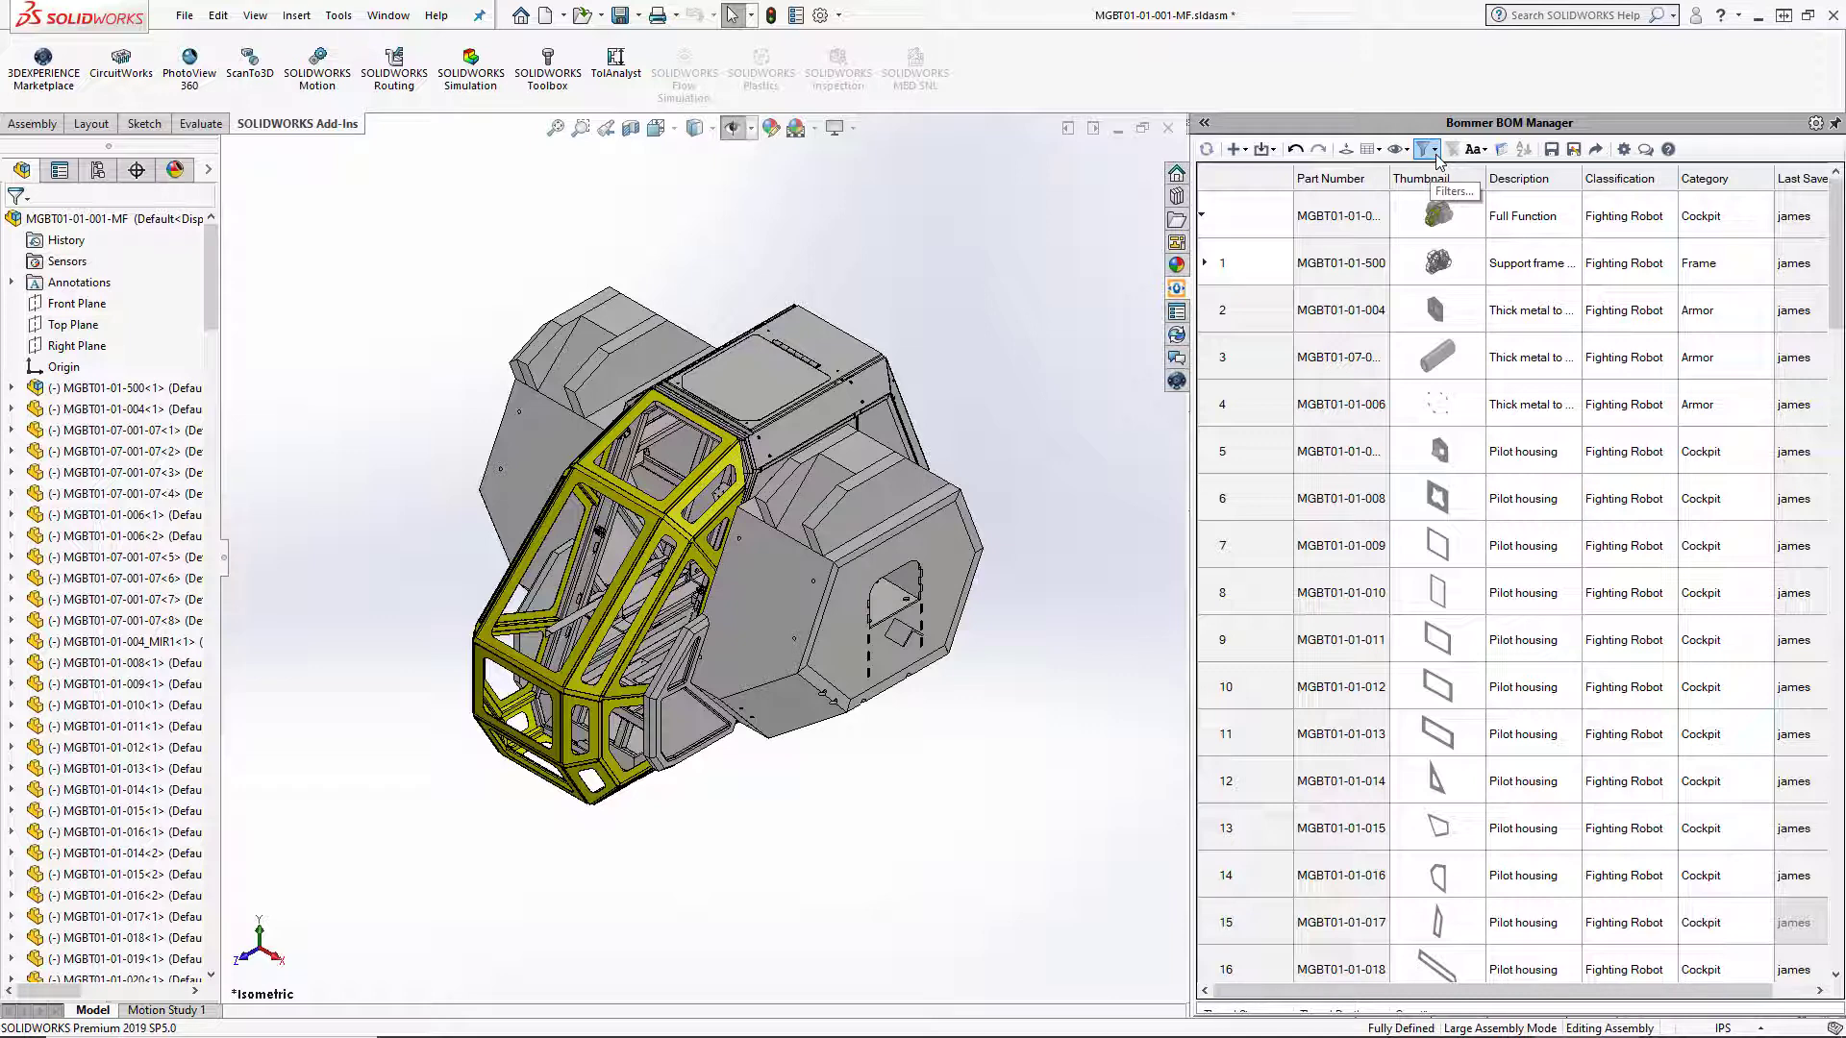
Set up a new BOM filter with the condition Category = Cockpit
click(1435, 151)
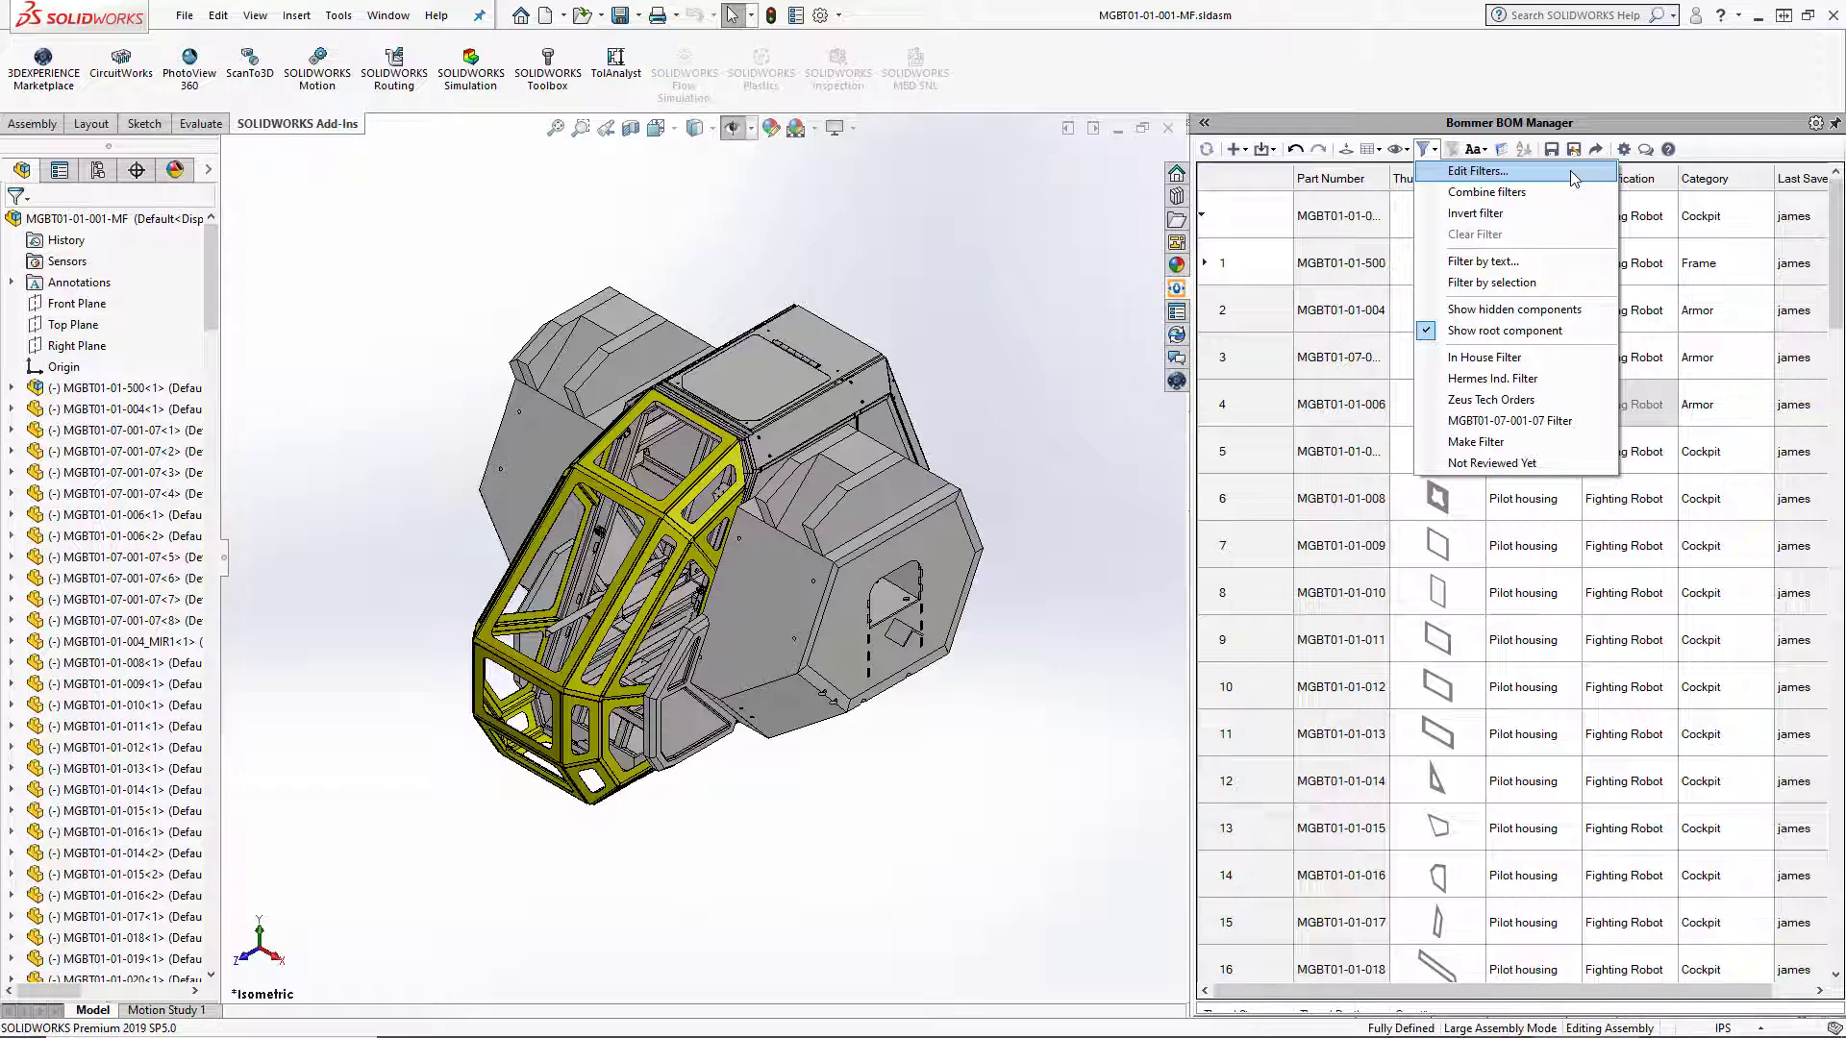
click(1570, 170)
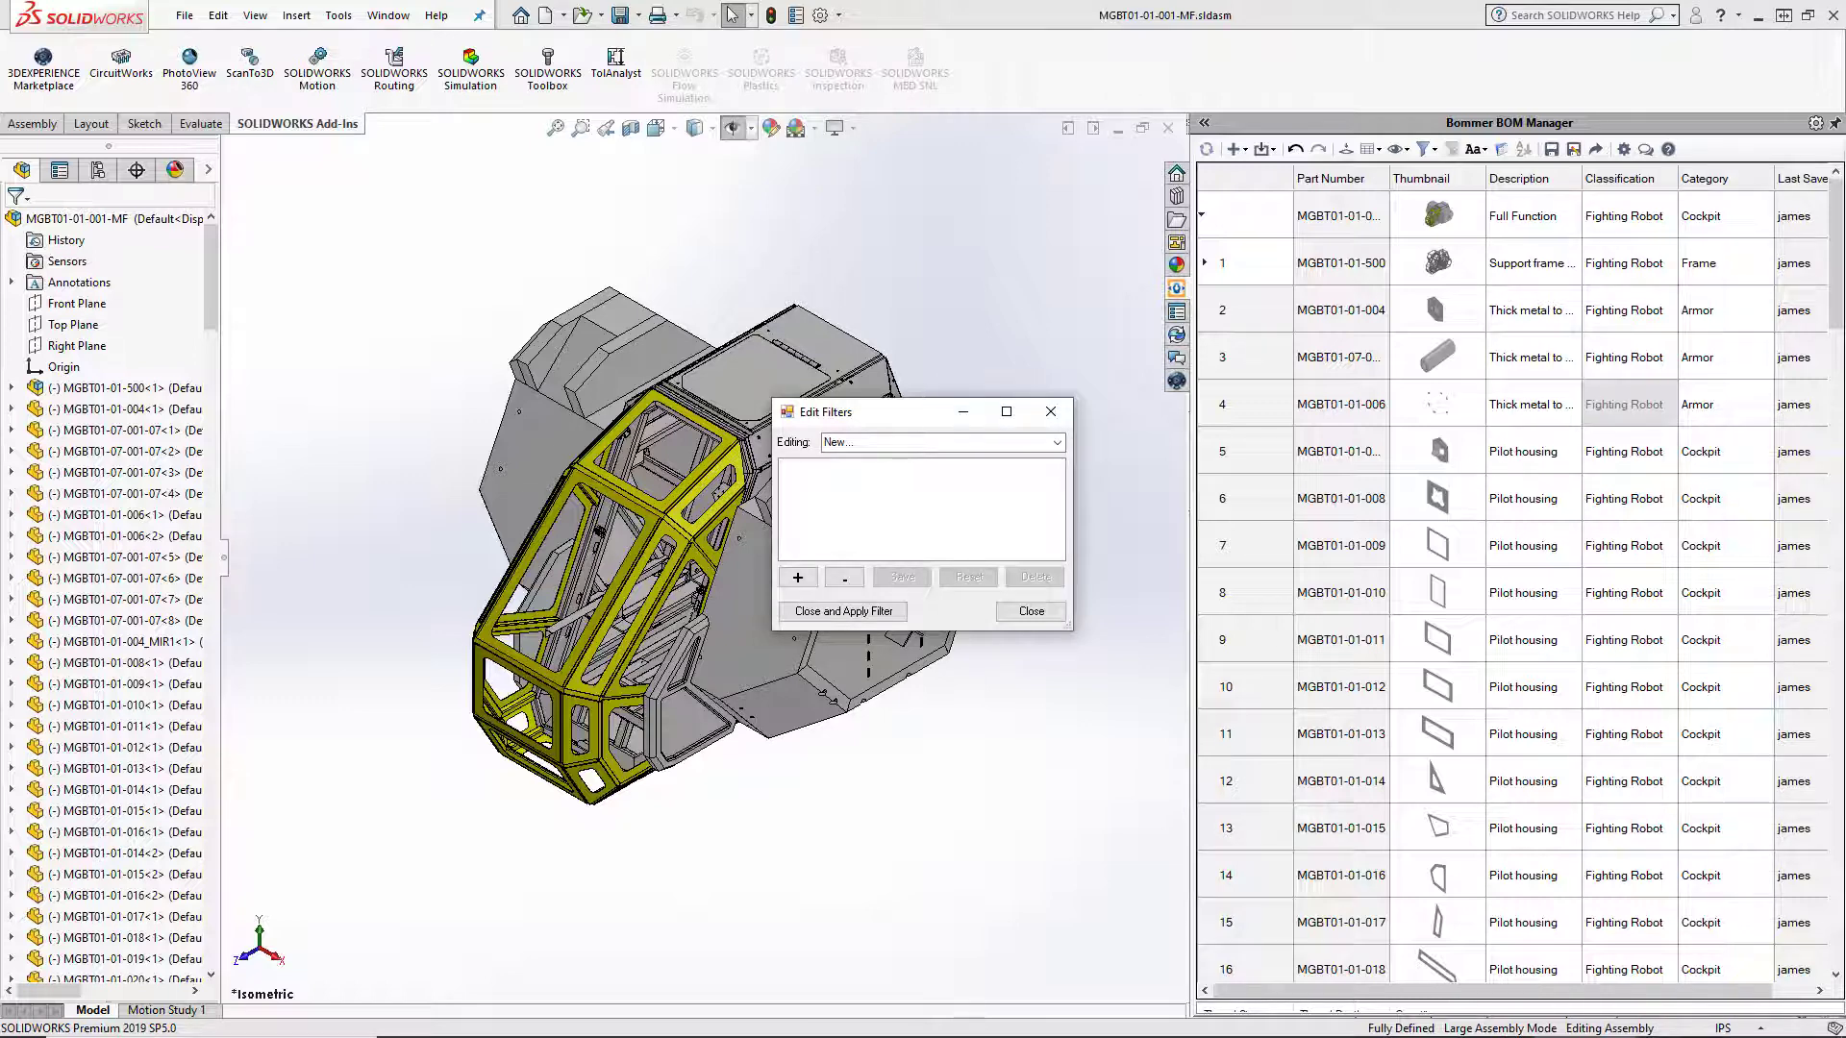
click(798, 577)
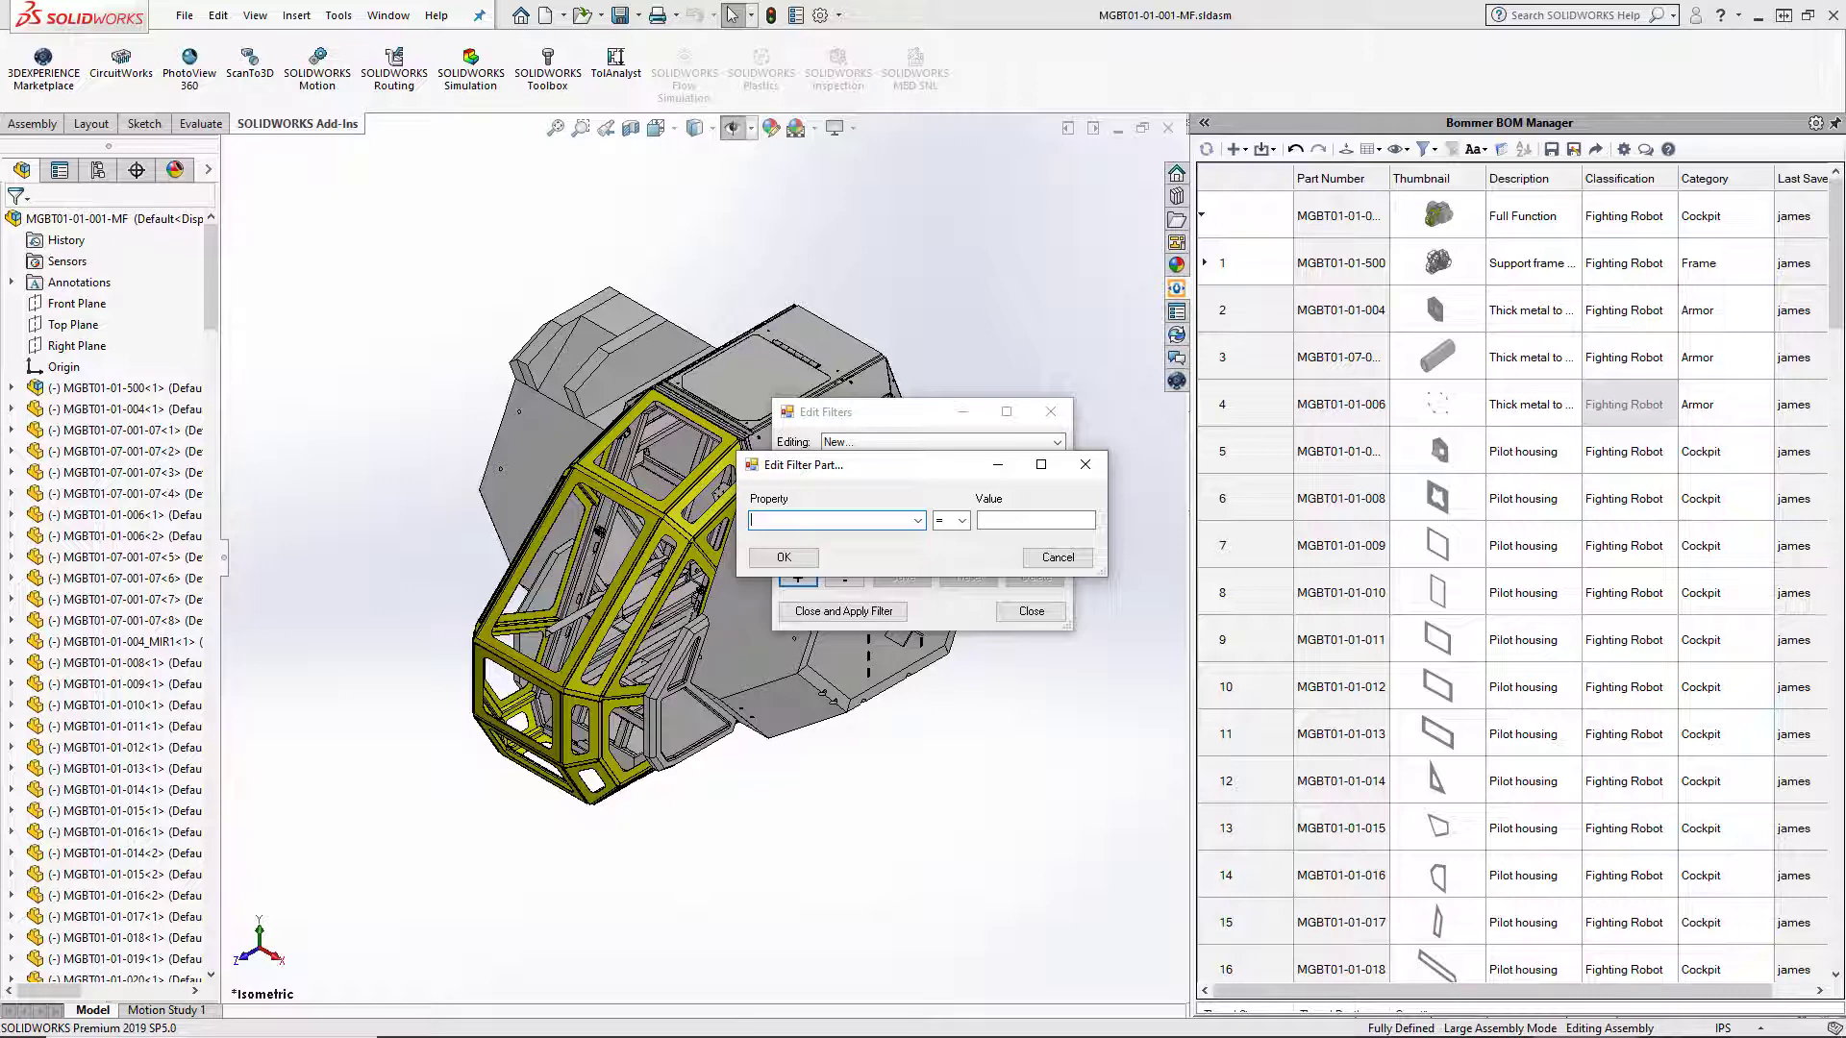
click(918, 521)
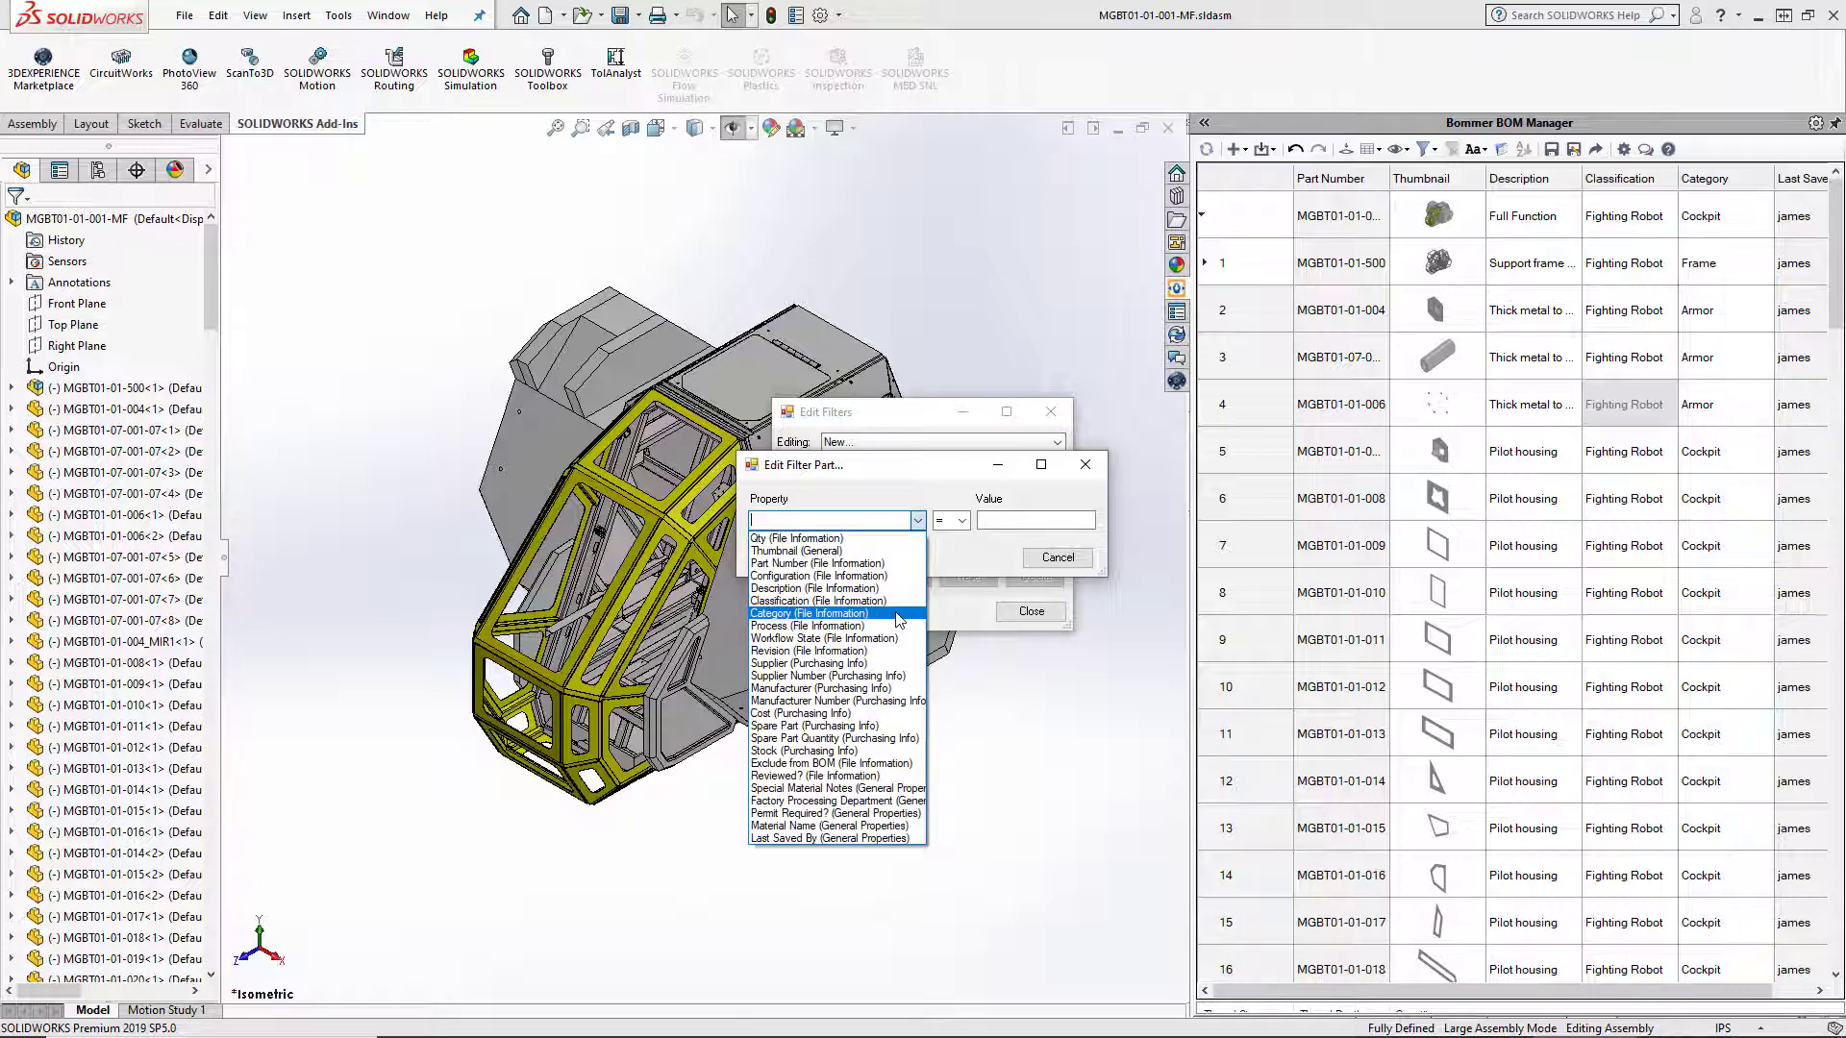
click(899, 614)
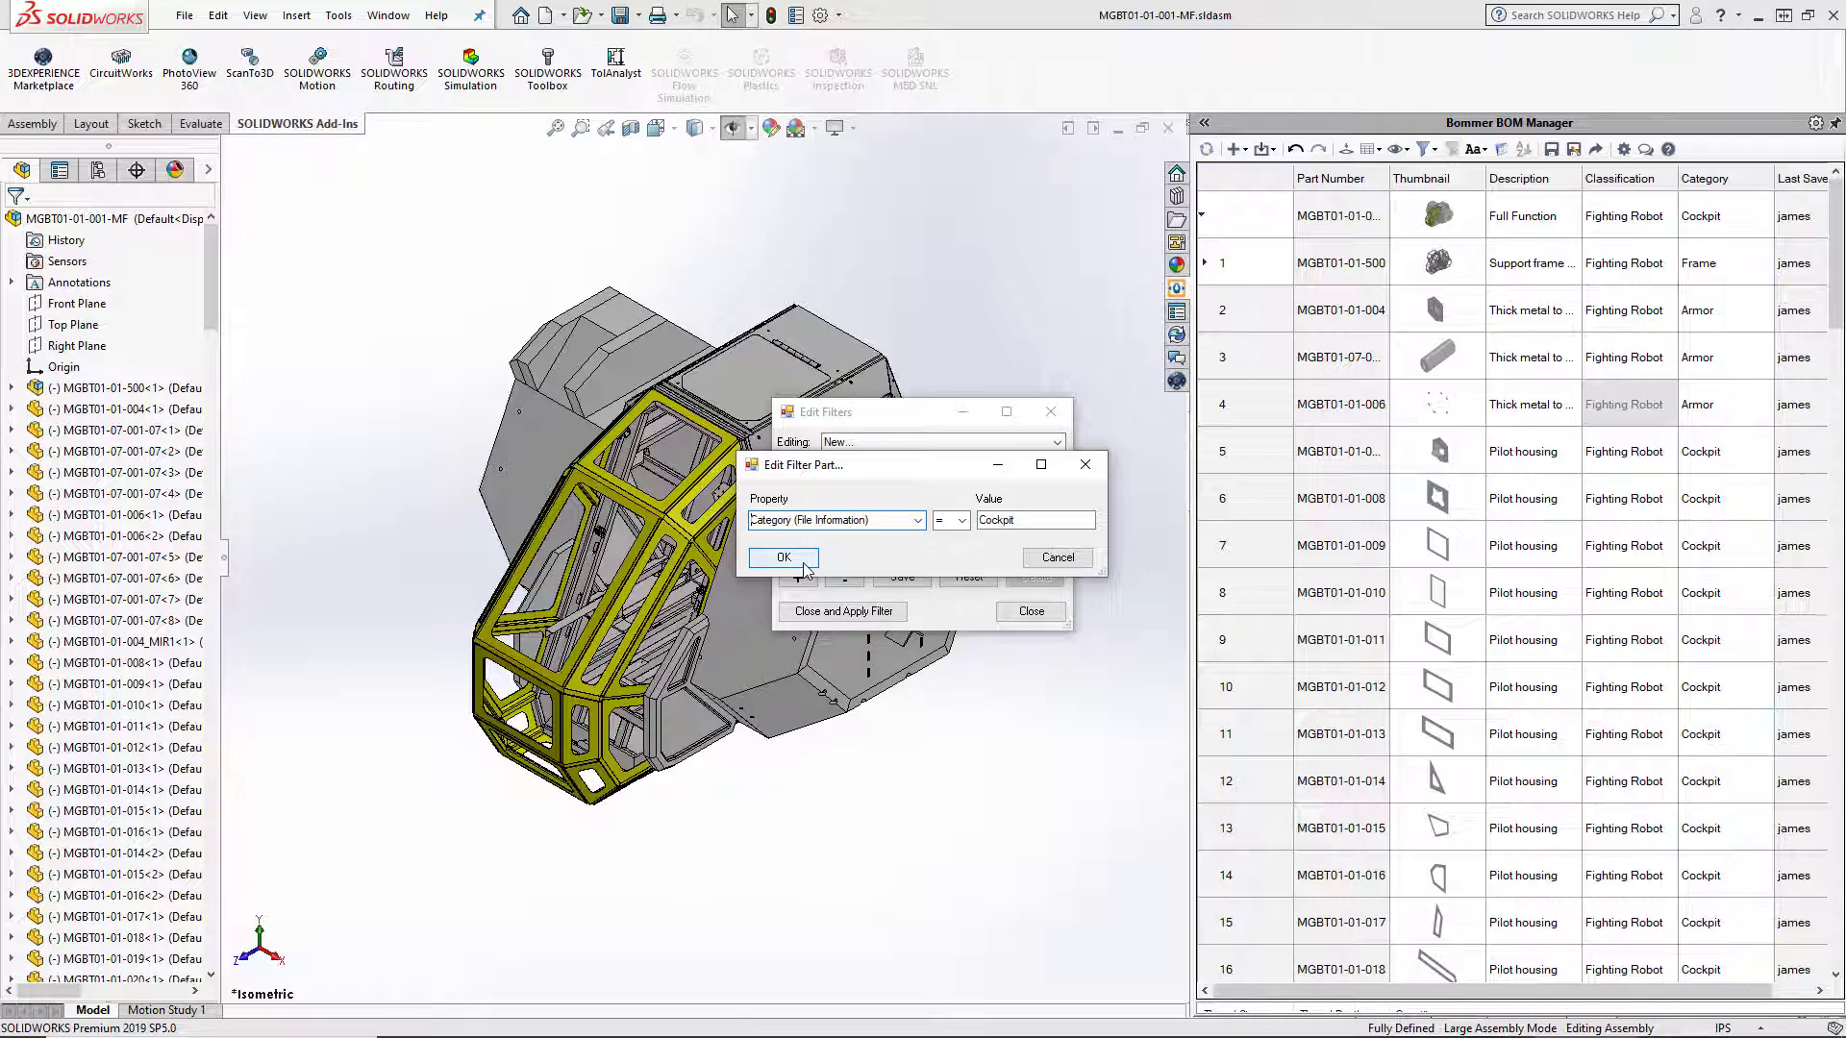
click(783, 558)
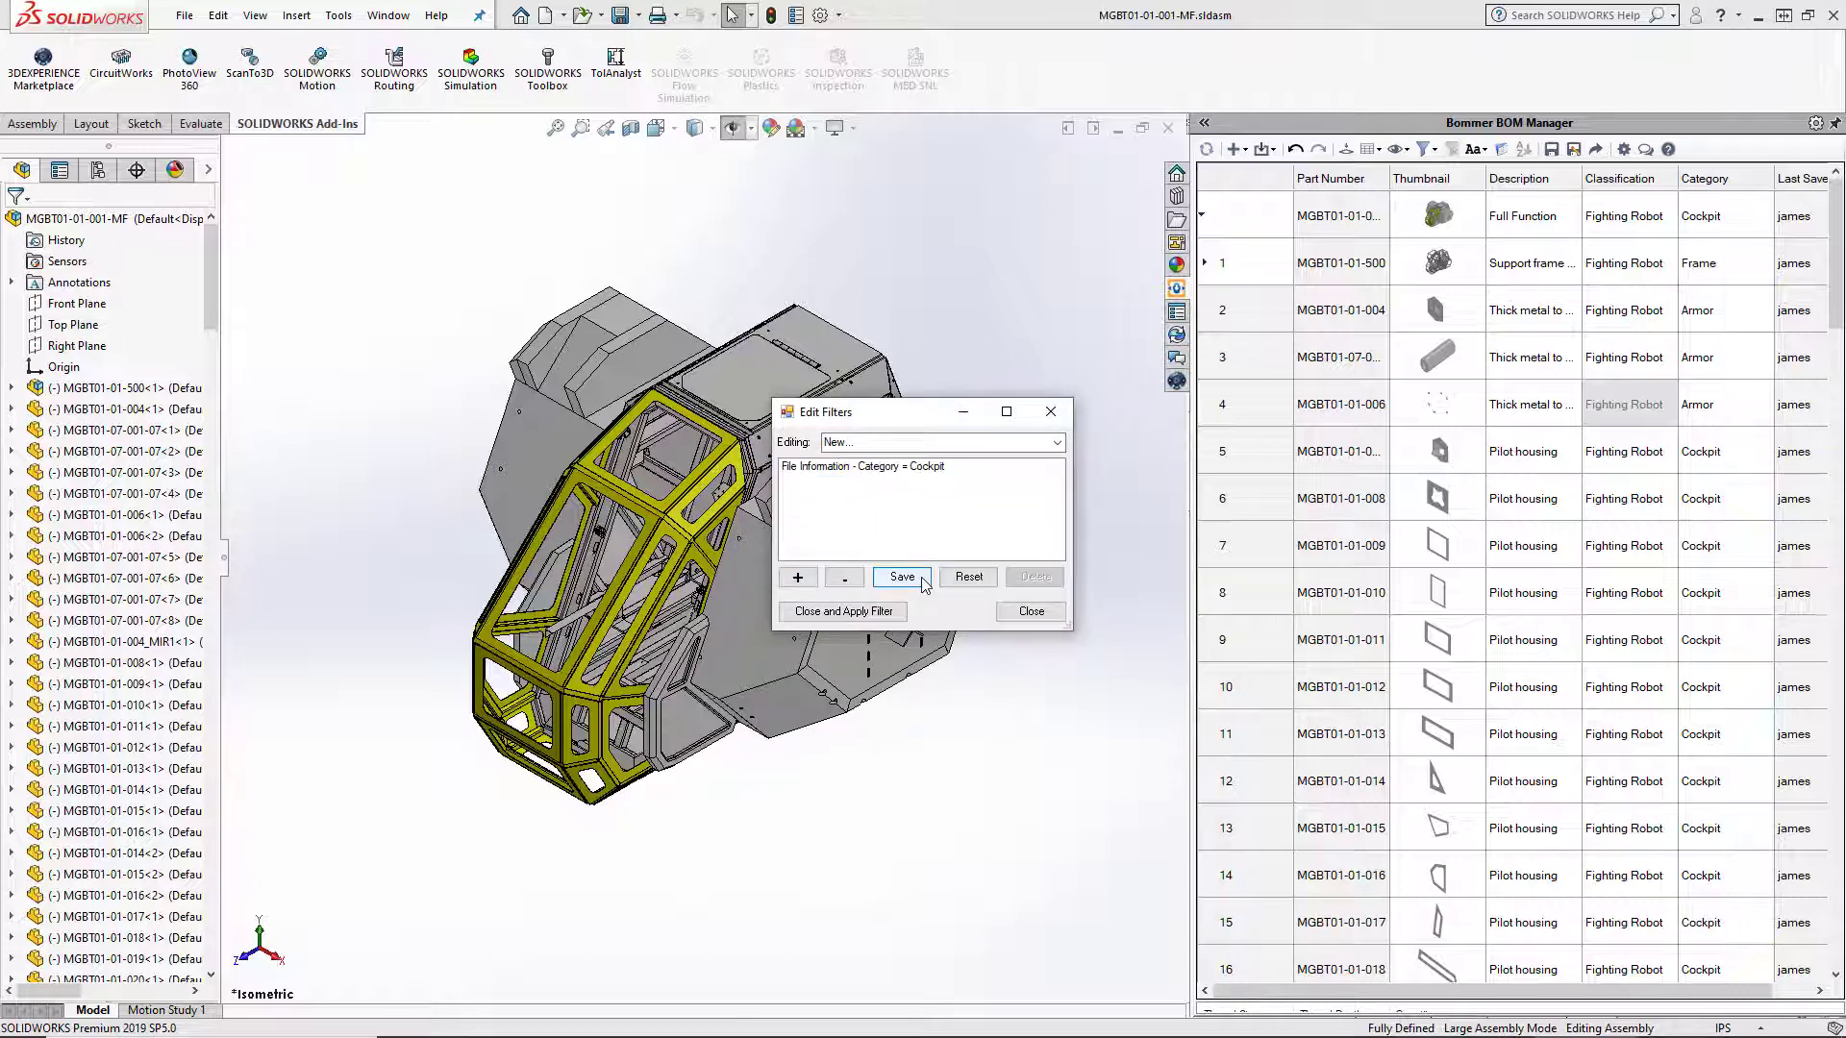
Save the filter as "Cockpit Filter" and apply it to the BOM
click(903, 576)
text(Cockpit Filter)
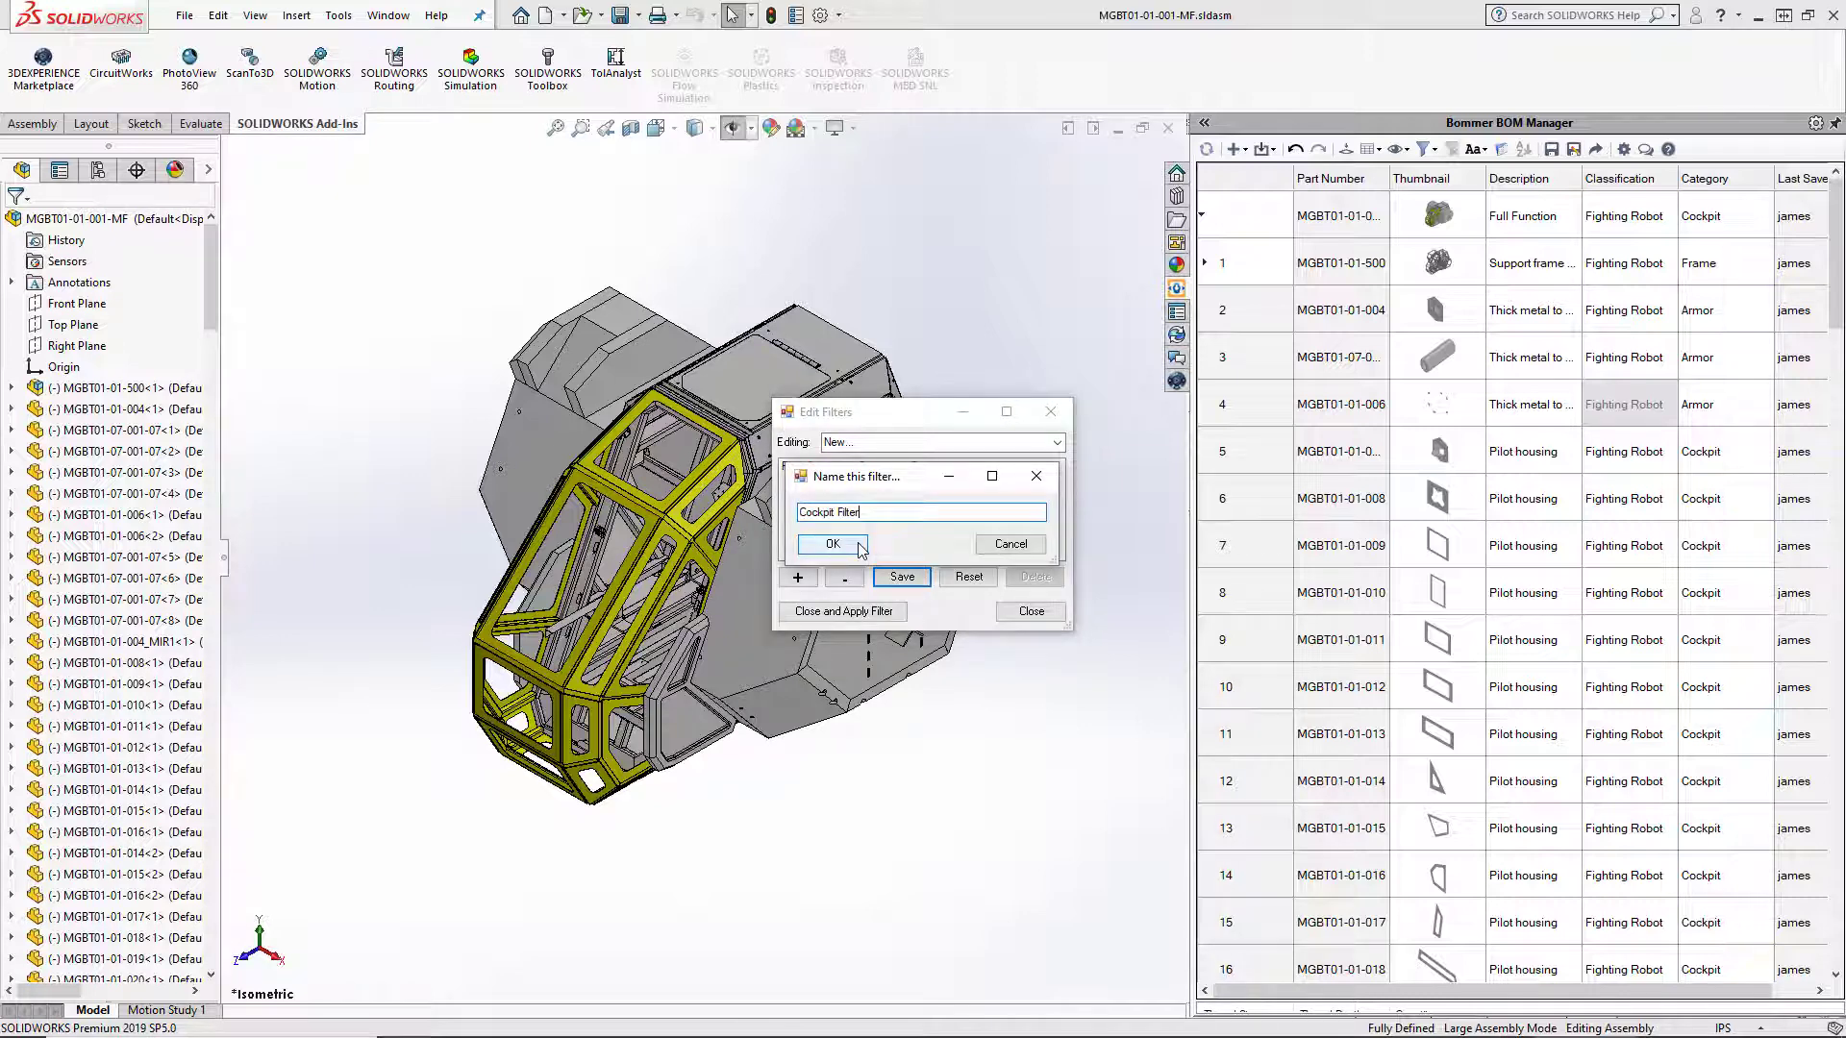
click(834, 544)
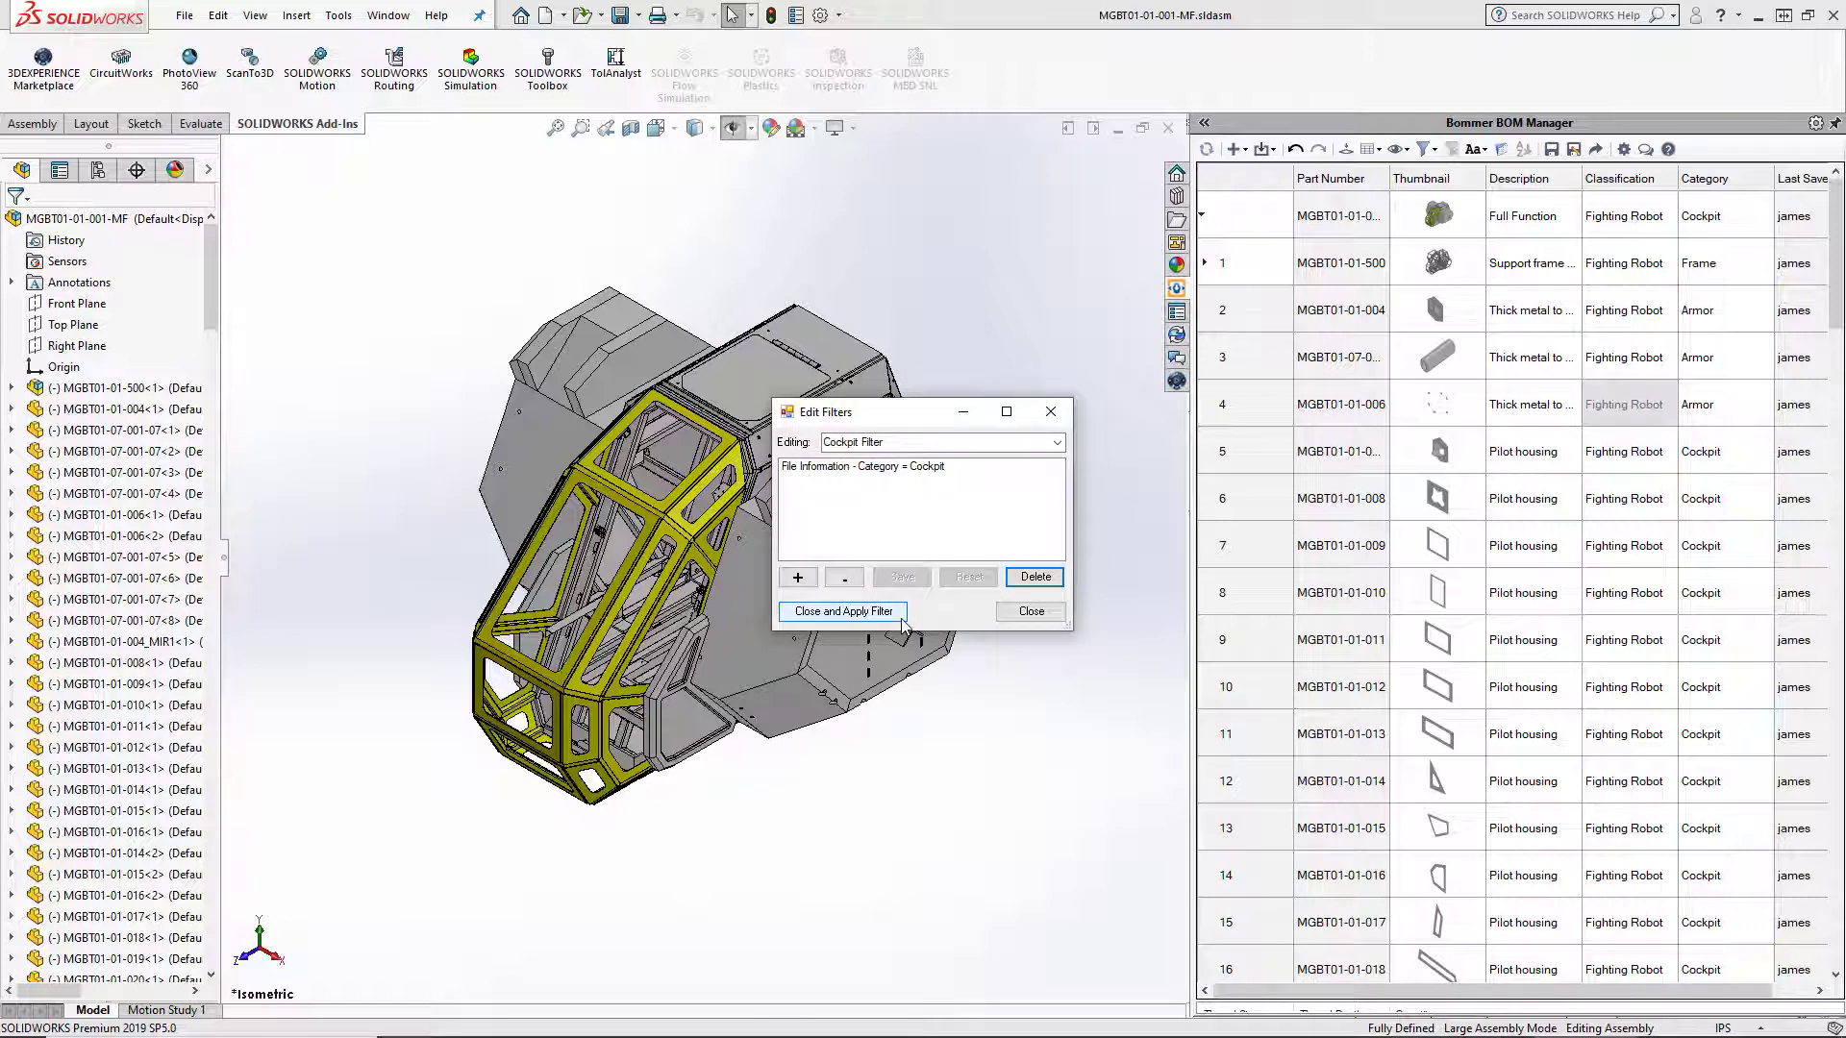
click(902, 619)
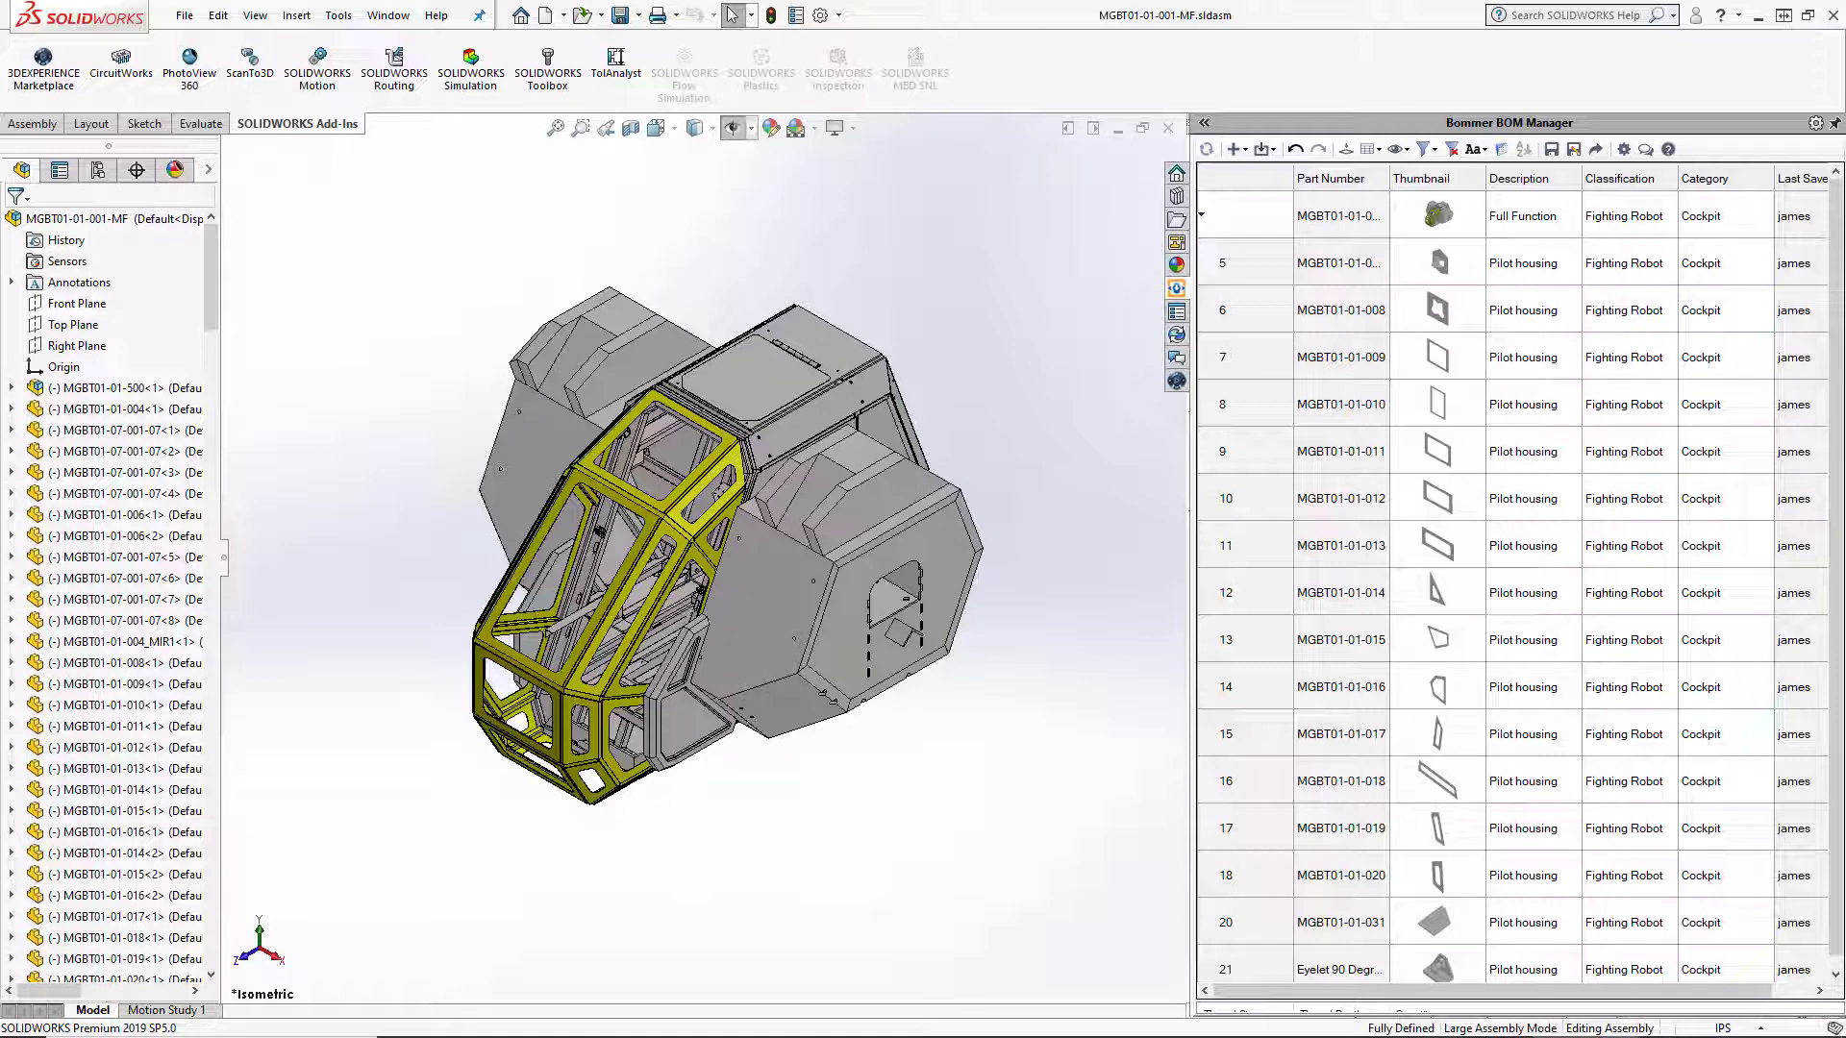
Export the current view's properties and currently visible rows to a spreadsheet without a template, and open the exported file
click(1574, 151)
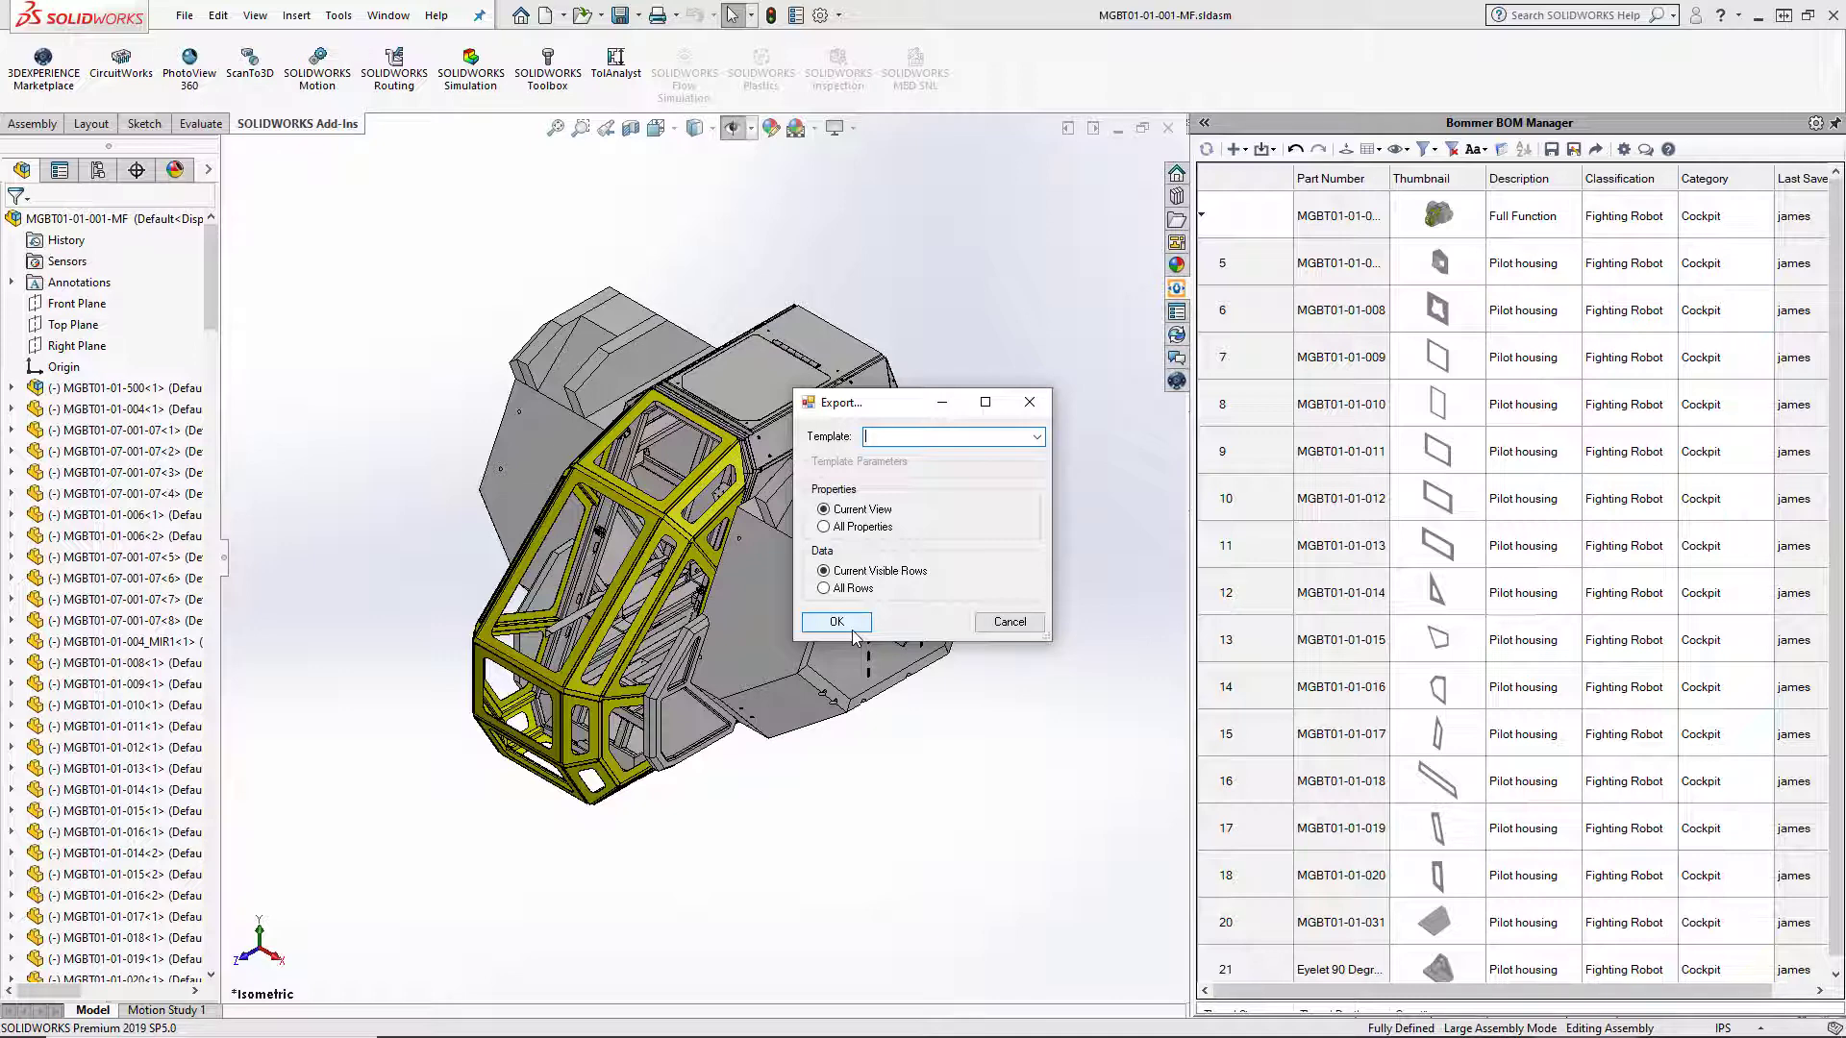
click(852, 626)
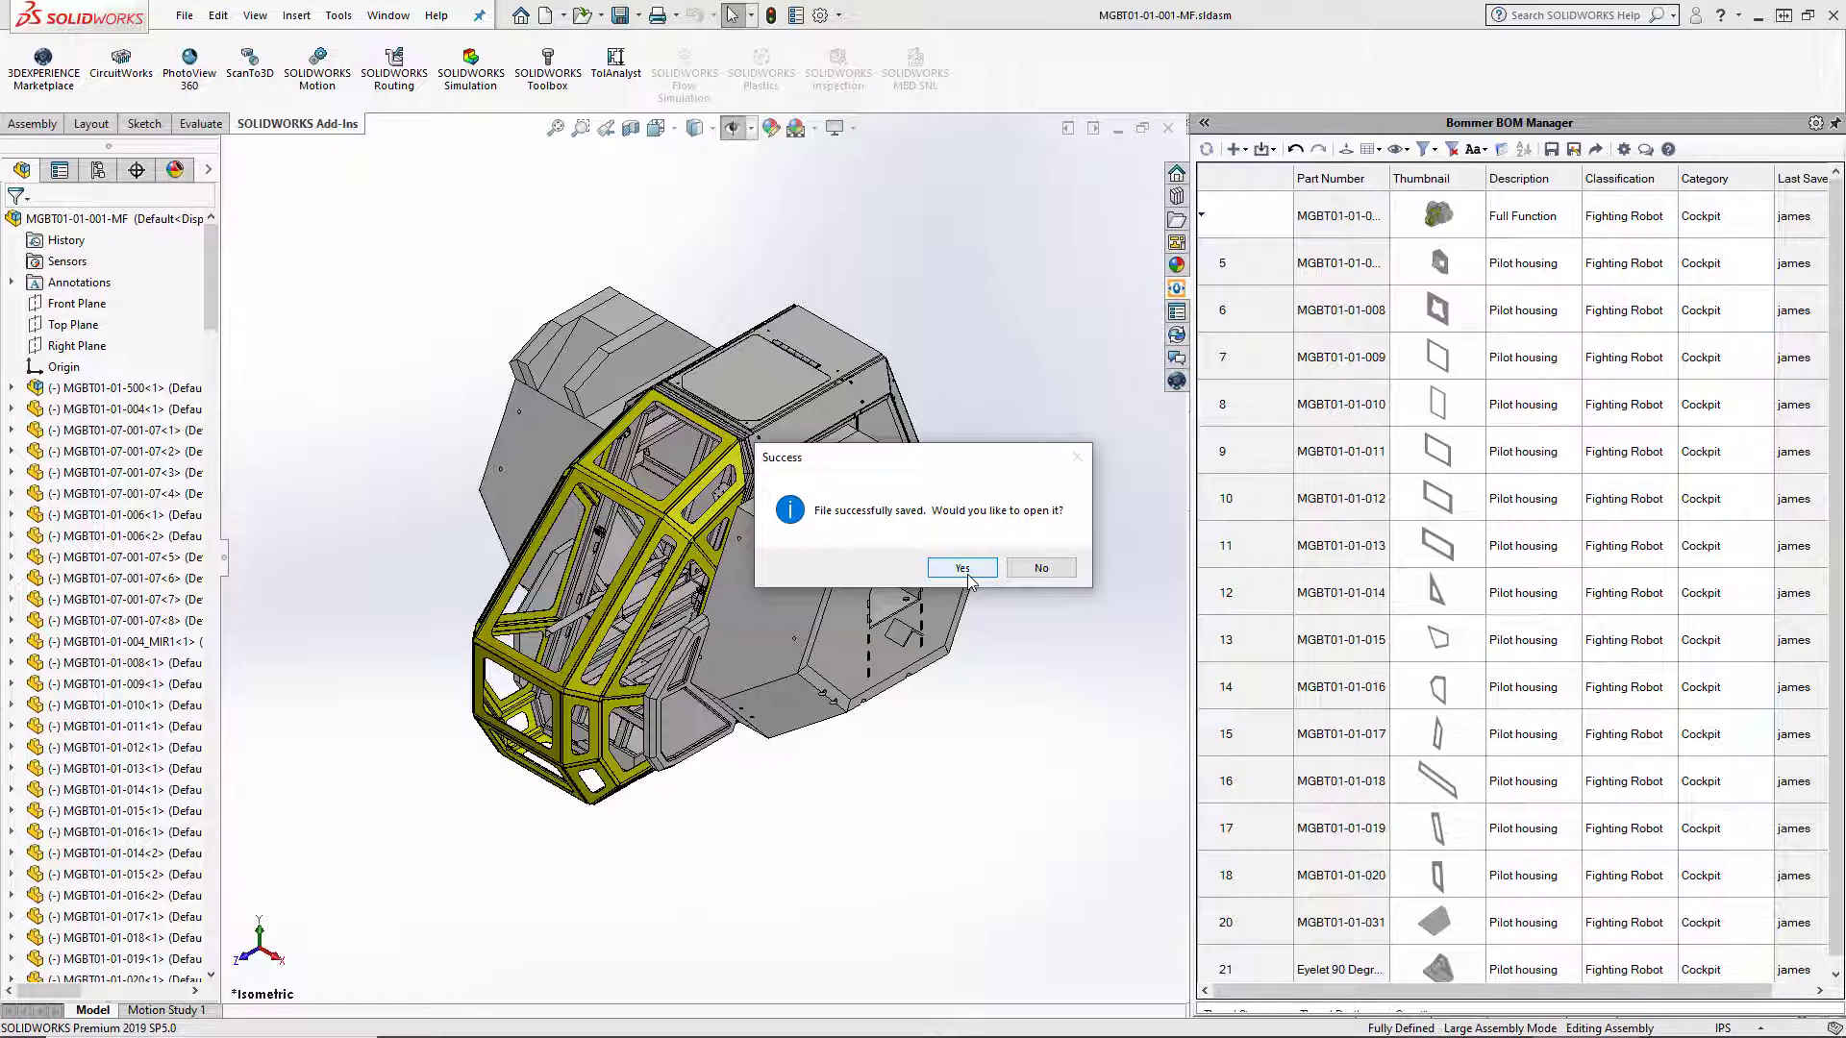
click(963, 570)
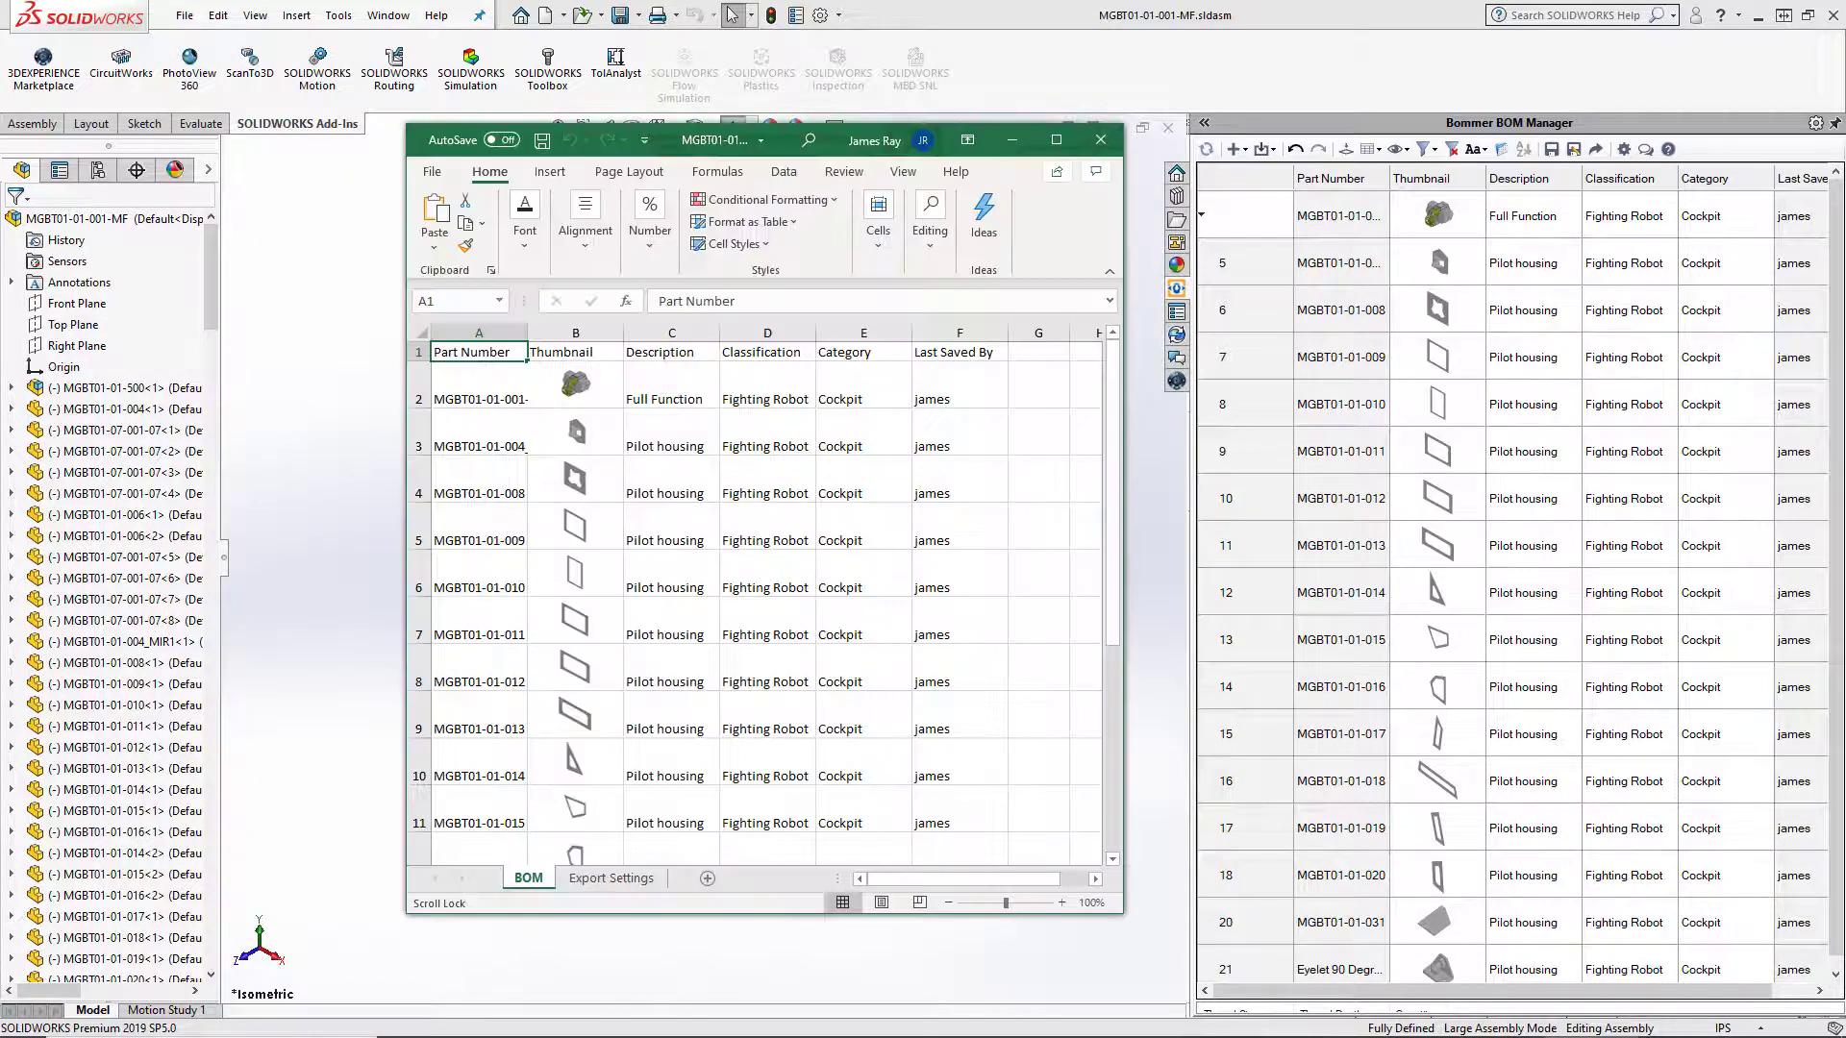